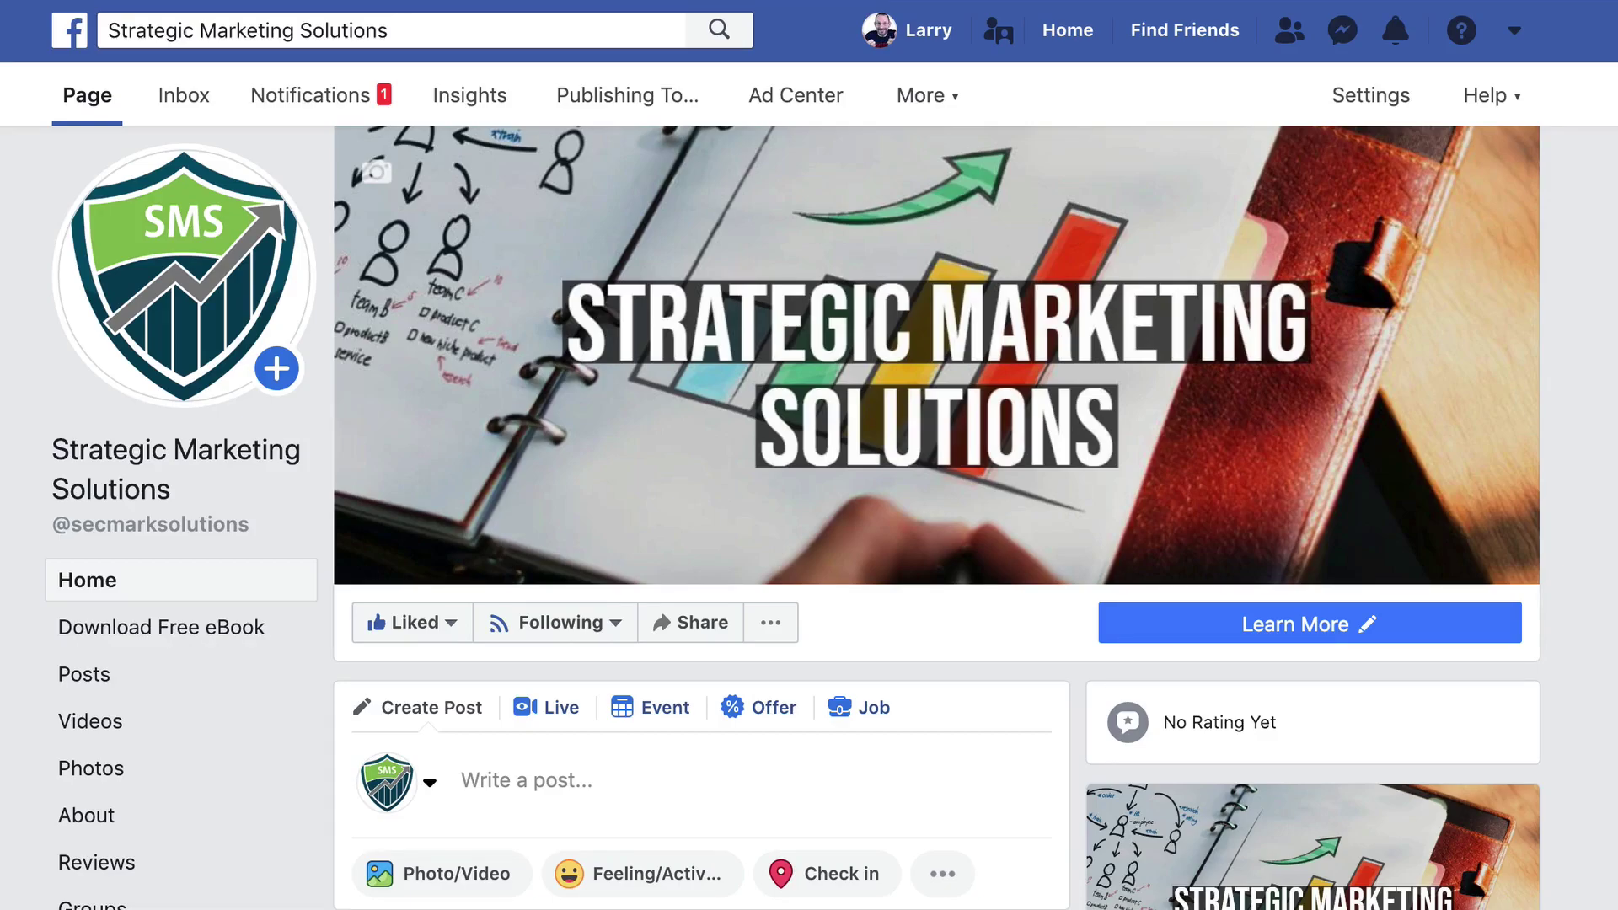
# - Go to the Page's Messenger Platform settings and jump to the Customer Chat Plugin section
pyautogui.click(1359, 88)
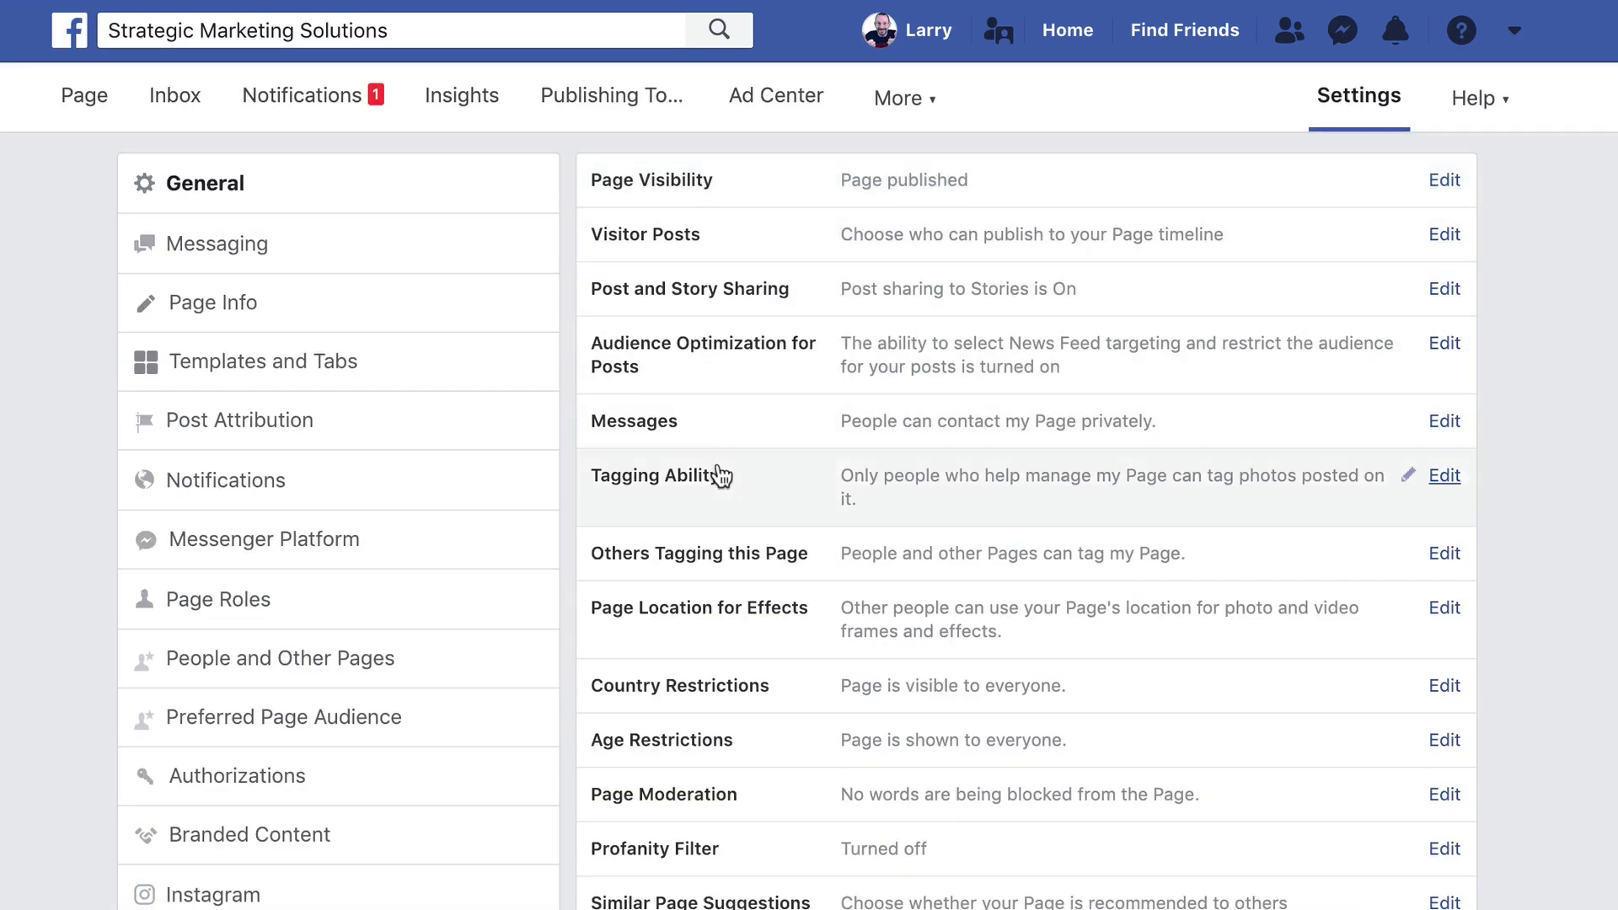
pyautogui.click(274, 540)
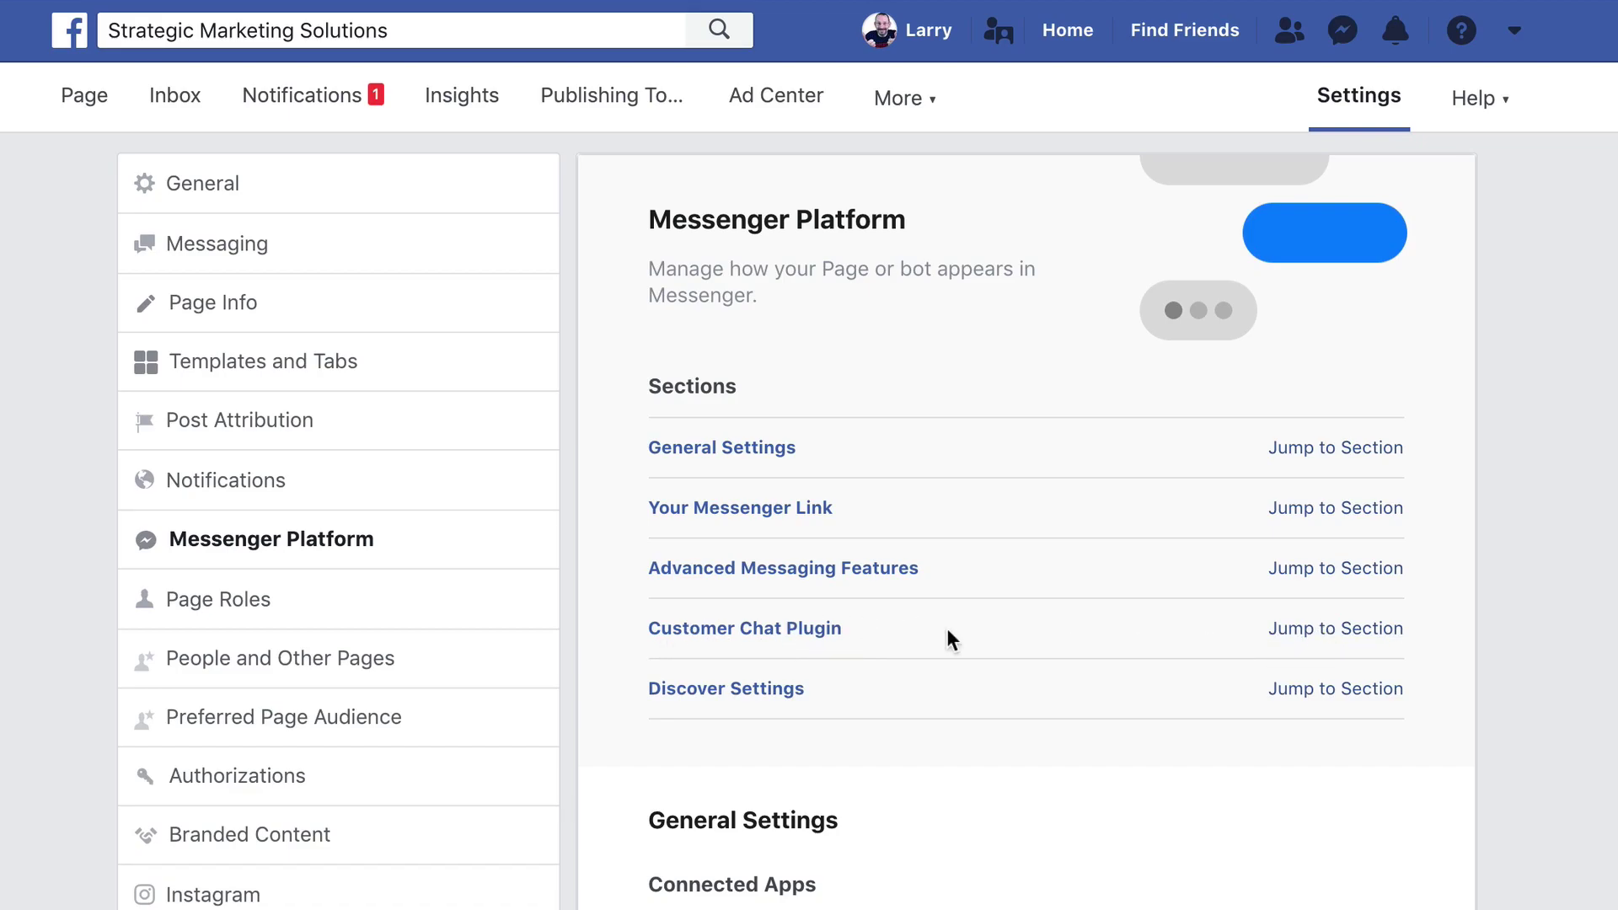
pyautogui.click(1360, 632)
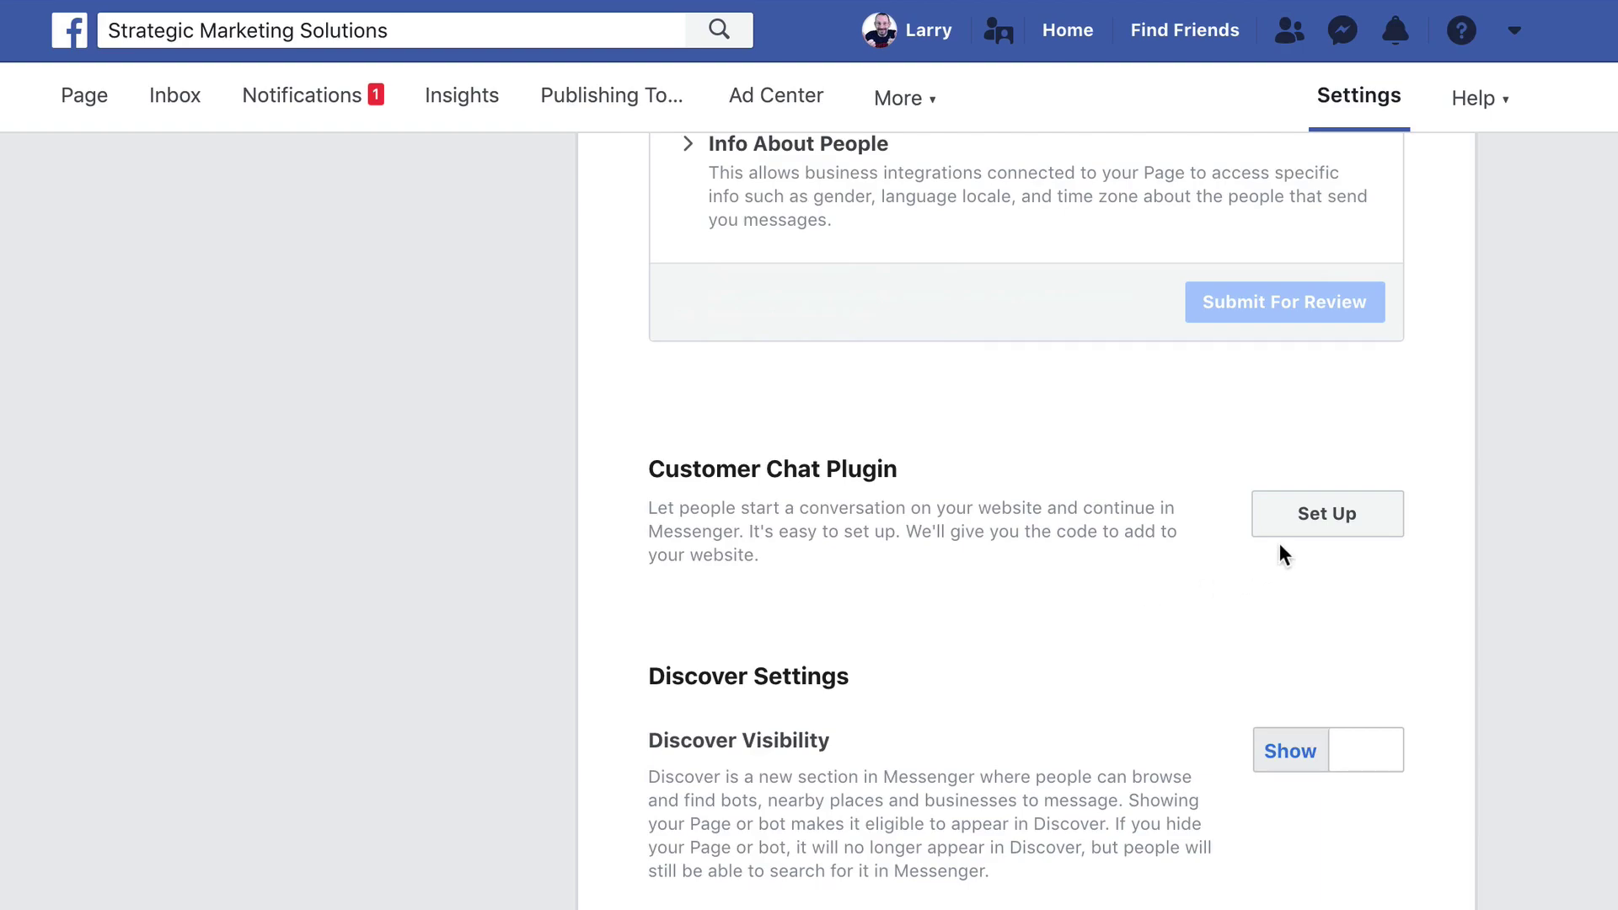
# - Start the customer chat setup, keeping English (US) and the greeting 'Hi! How can we help you?'
pyautogui.click(1322, 526)
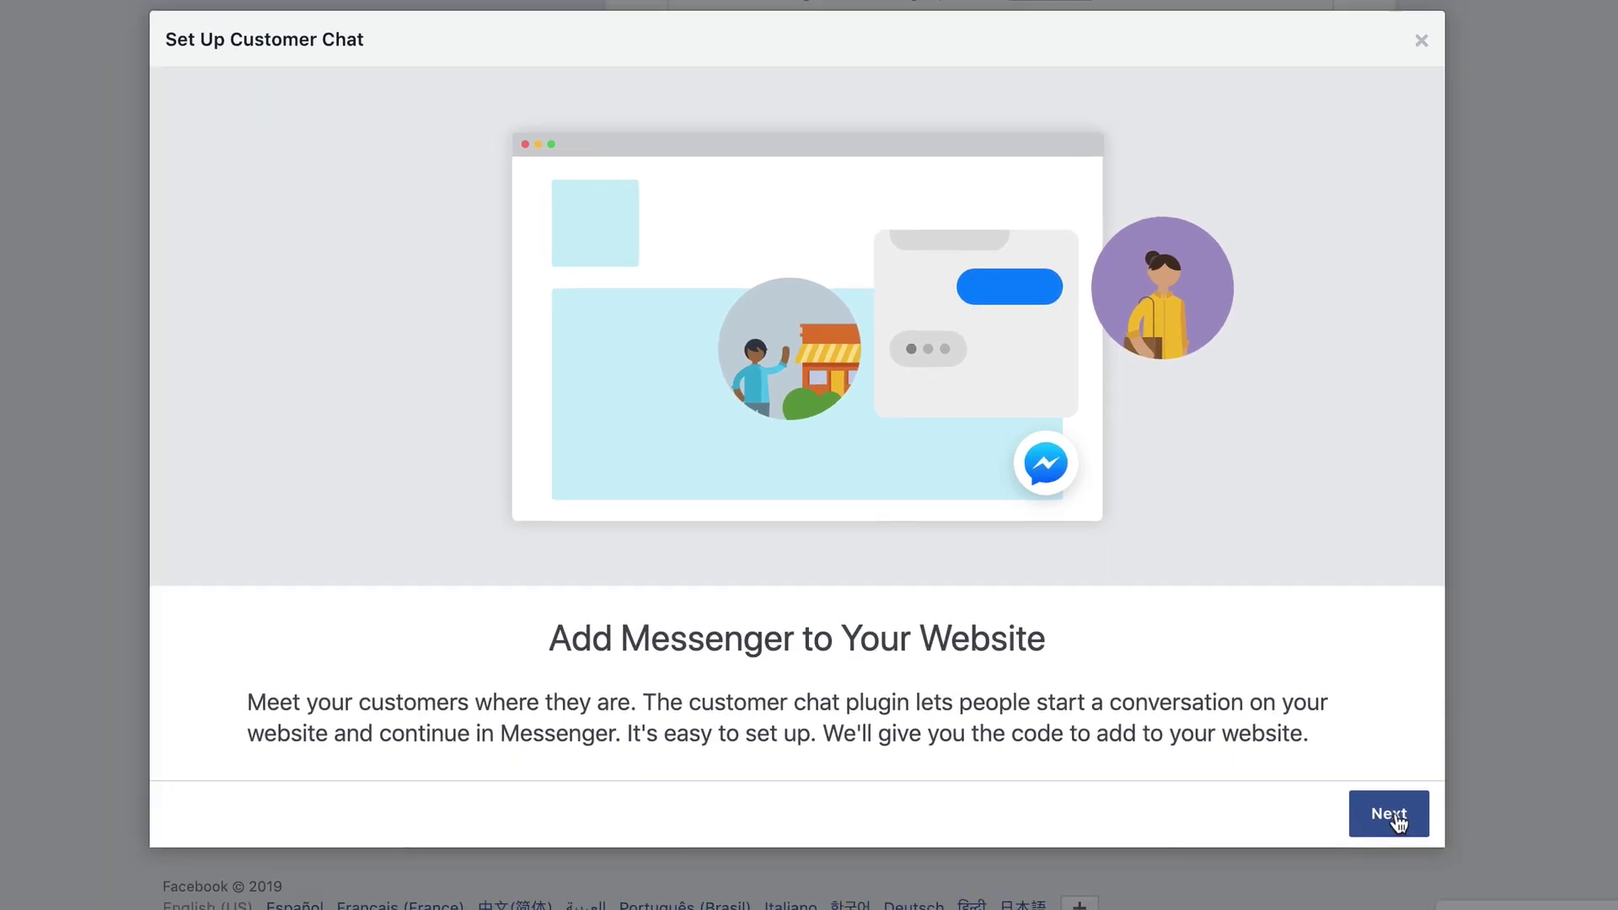
pyautogui.click(1389, 811)
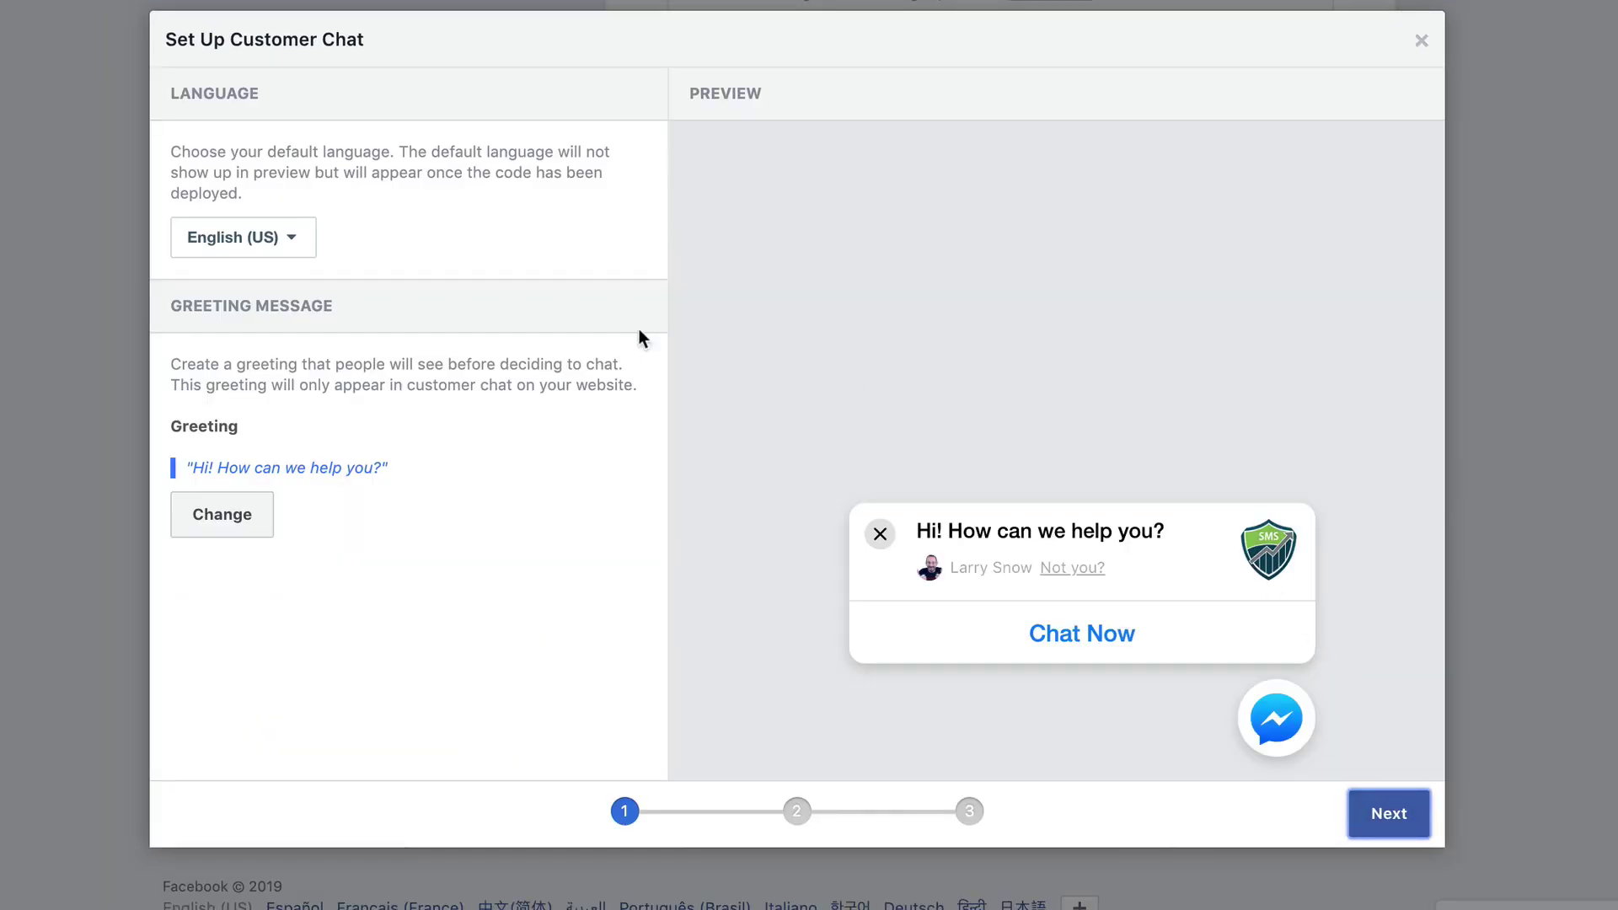
pyautogui.click(297, 239)
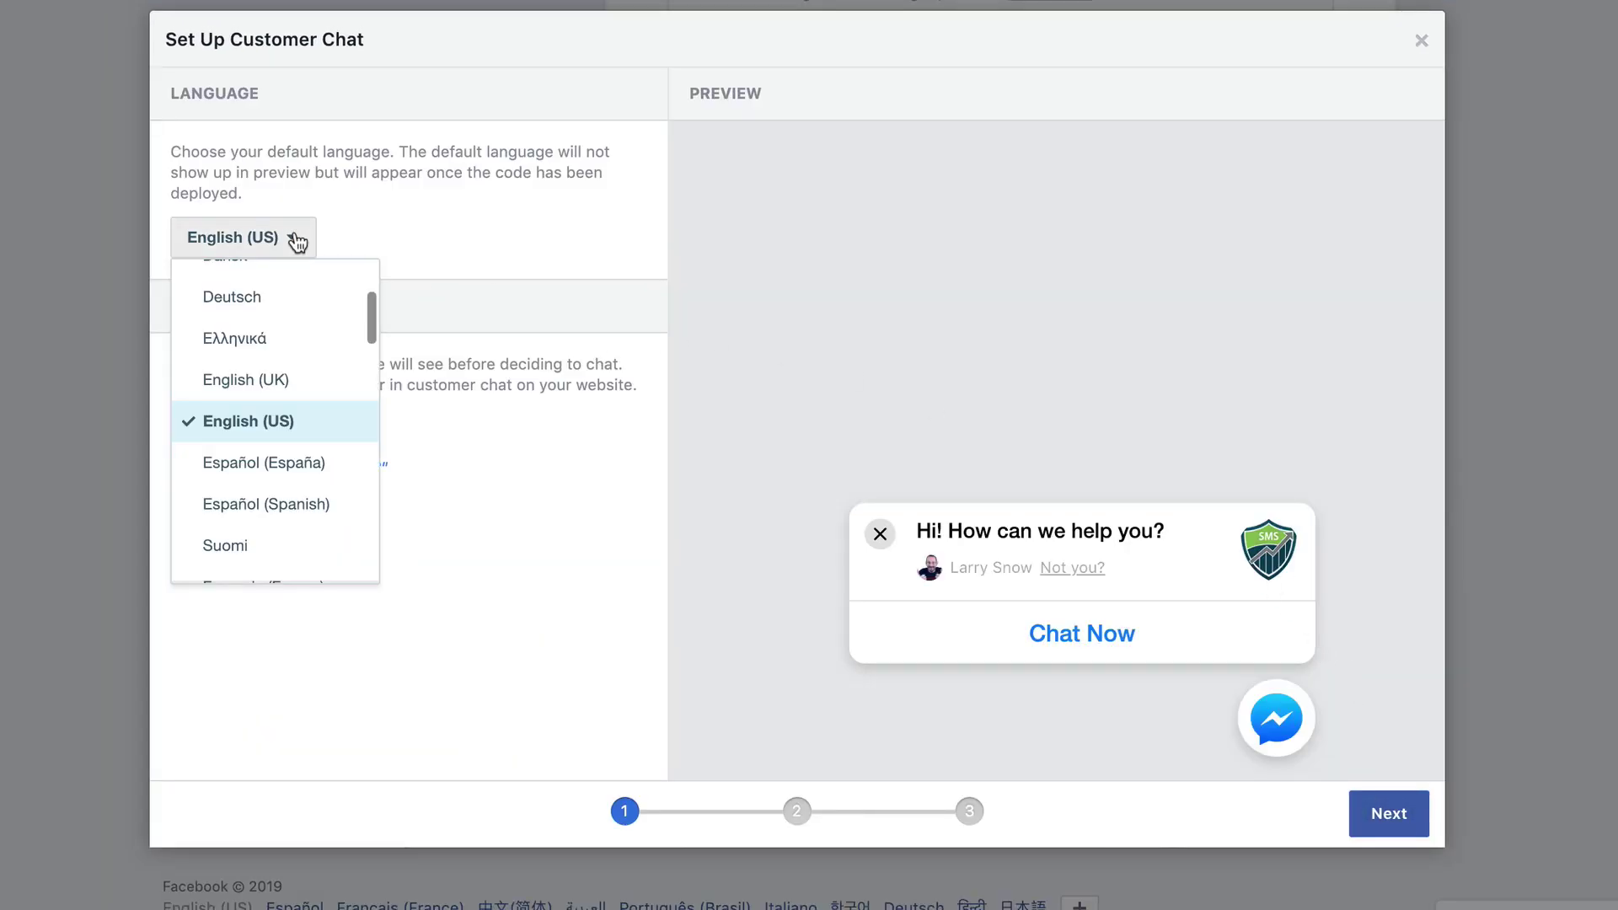
pyautogui.click(460, 237)
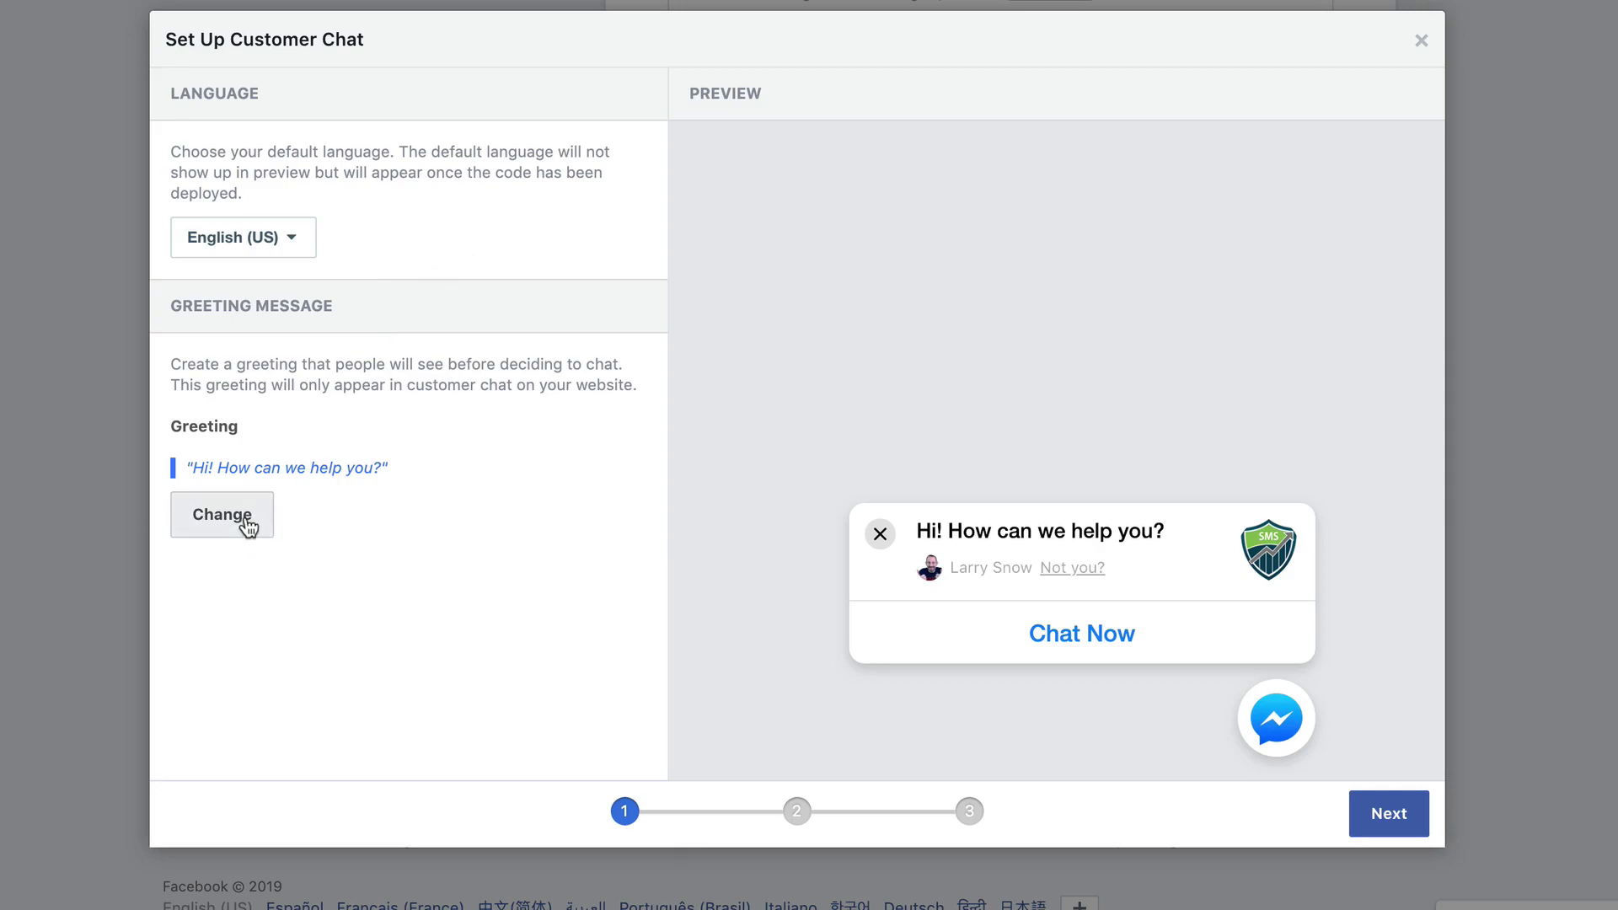
# - Keep 'Typically replies within an hour' and set the custom chat colour to green #67b868
pyautogui.click(1379, 816)
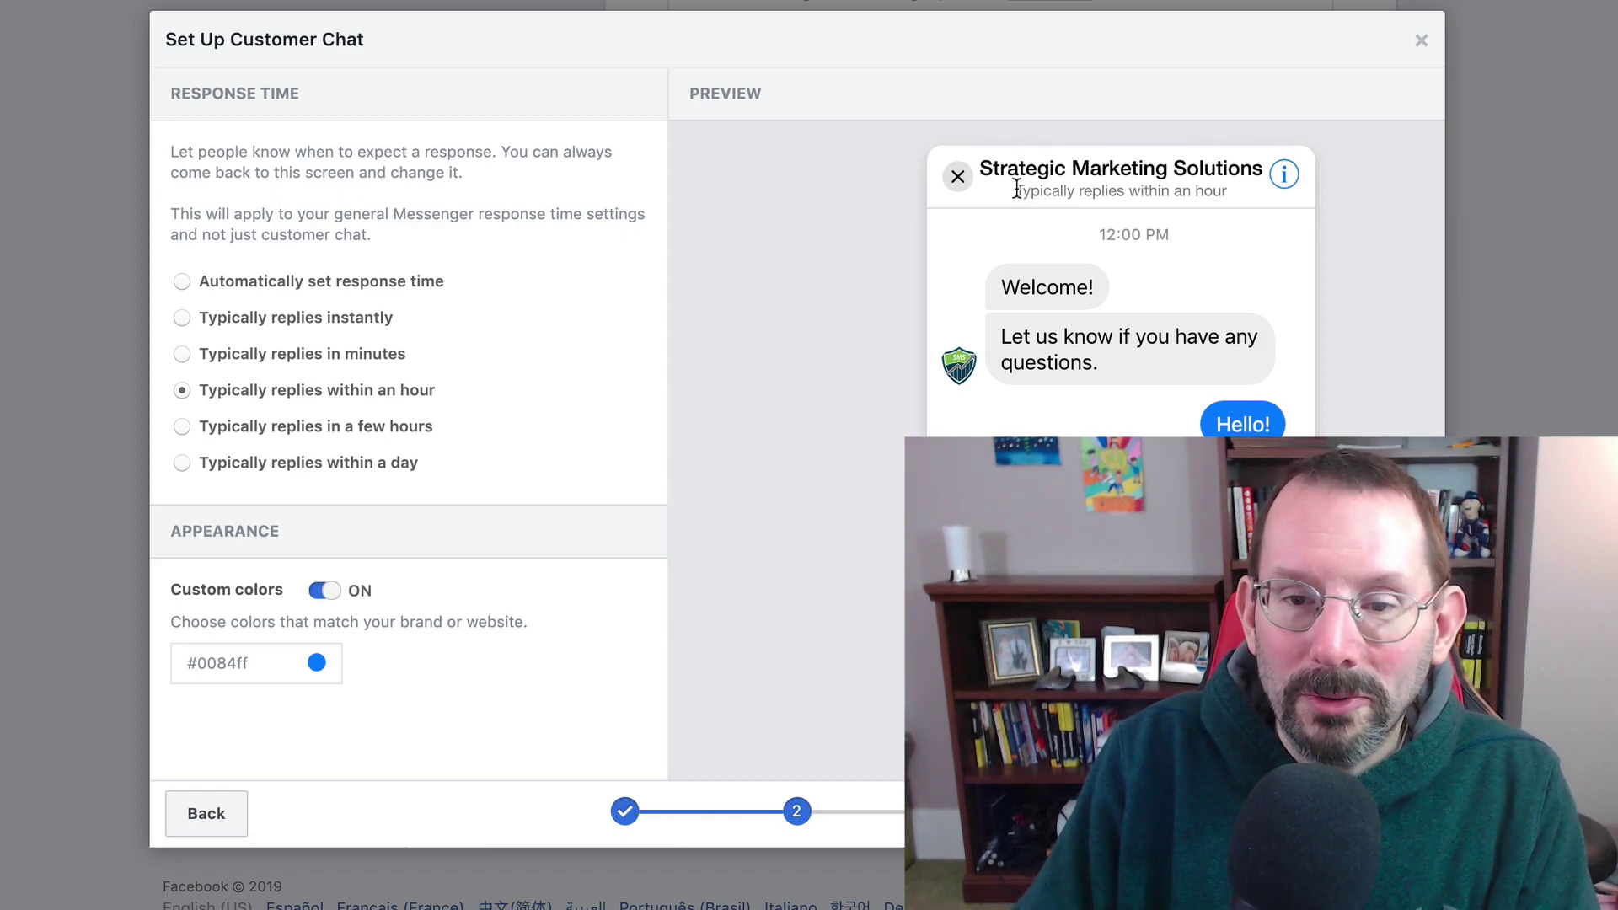
pyautogui.moveTo(1017, 190); pyautogui.dragTo(1237, 196)
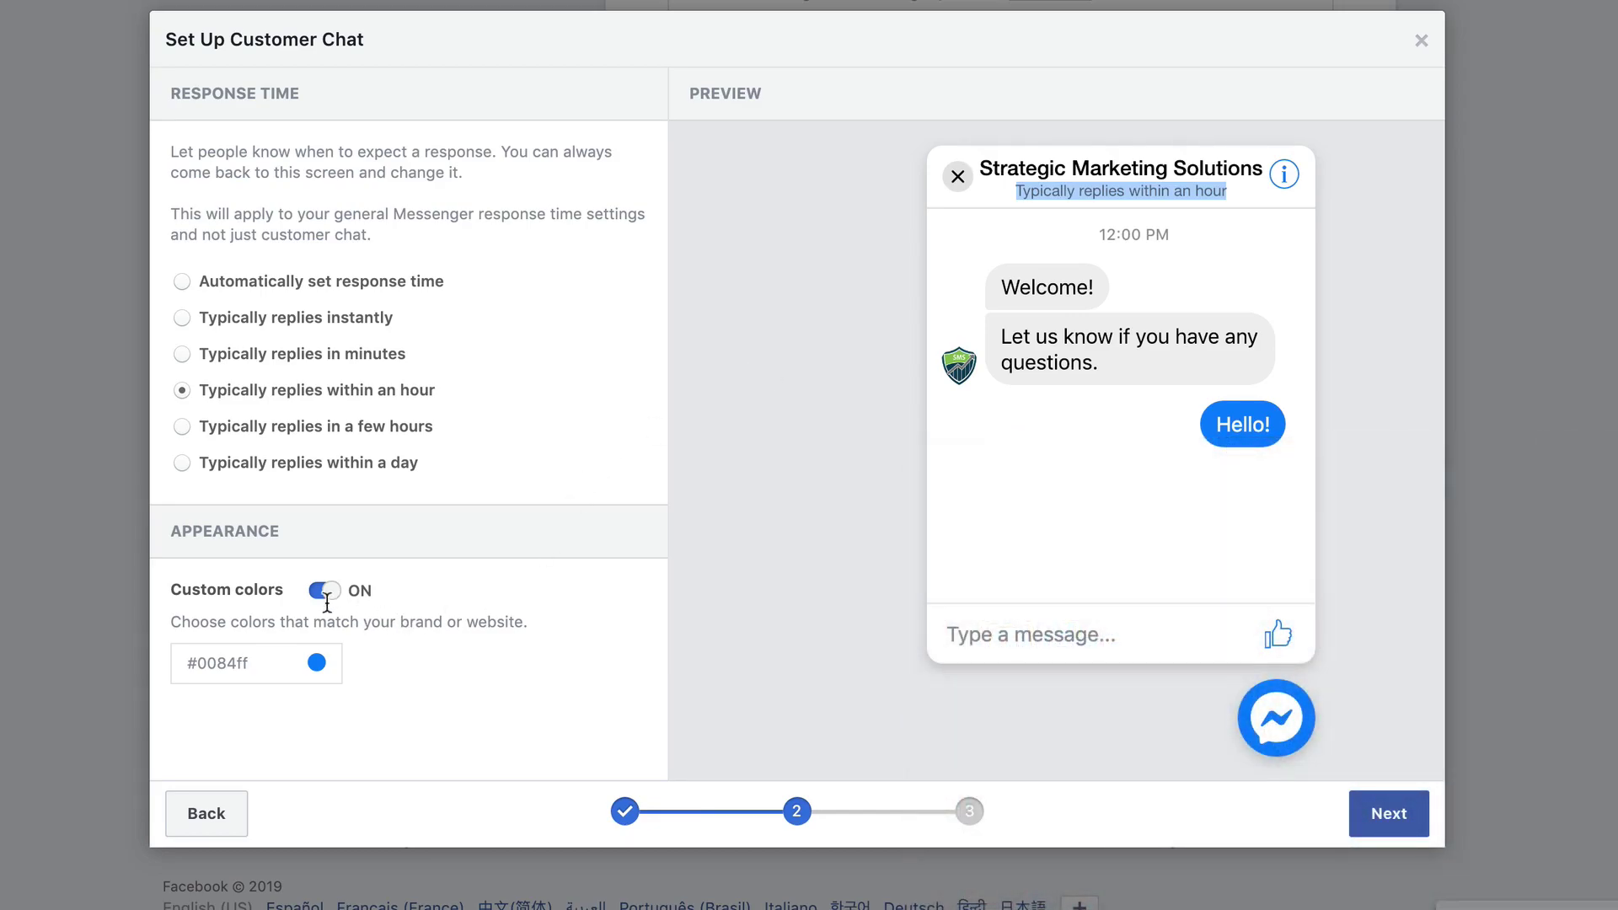
pyautogui.click(318, 592)
pyautogui.click(319, 591)
pyautogui.click(316, 665)
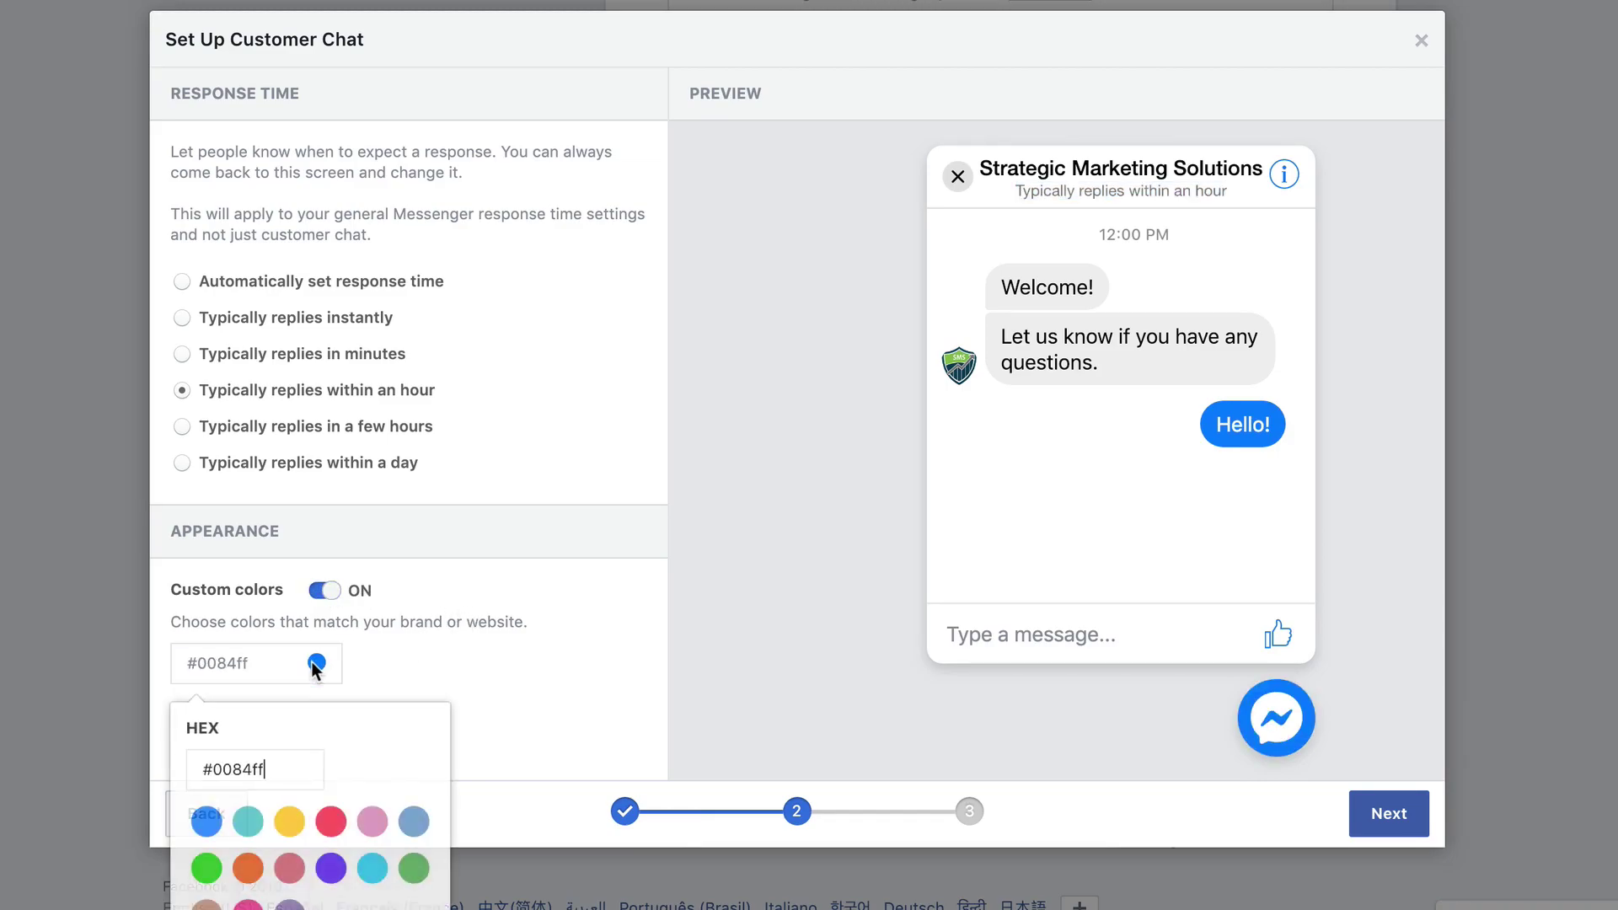
pyautogui.click(415, 868)
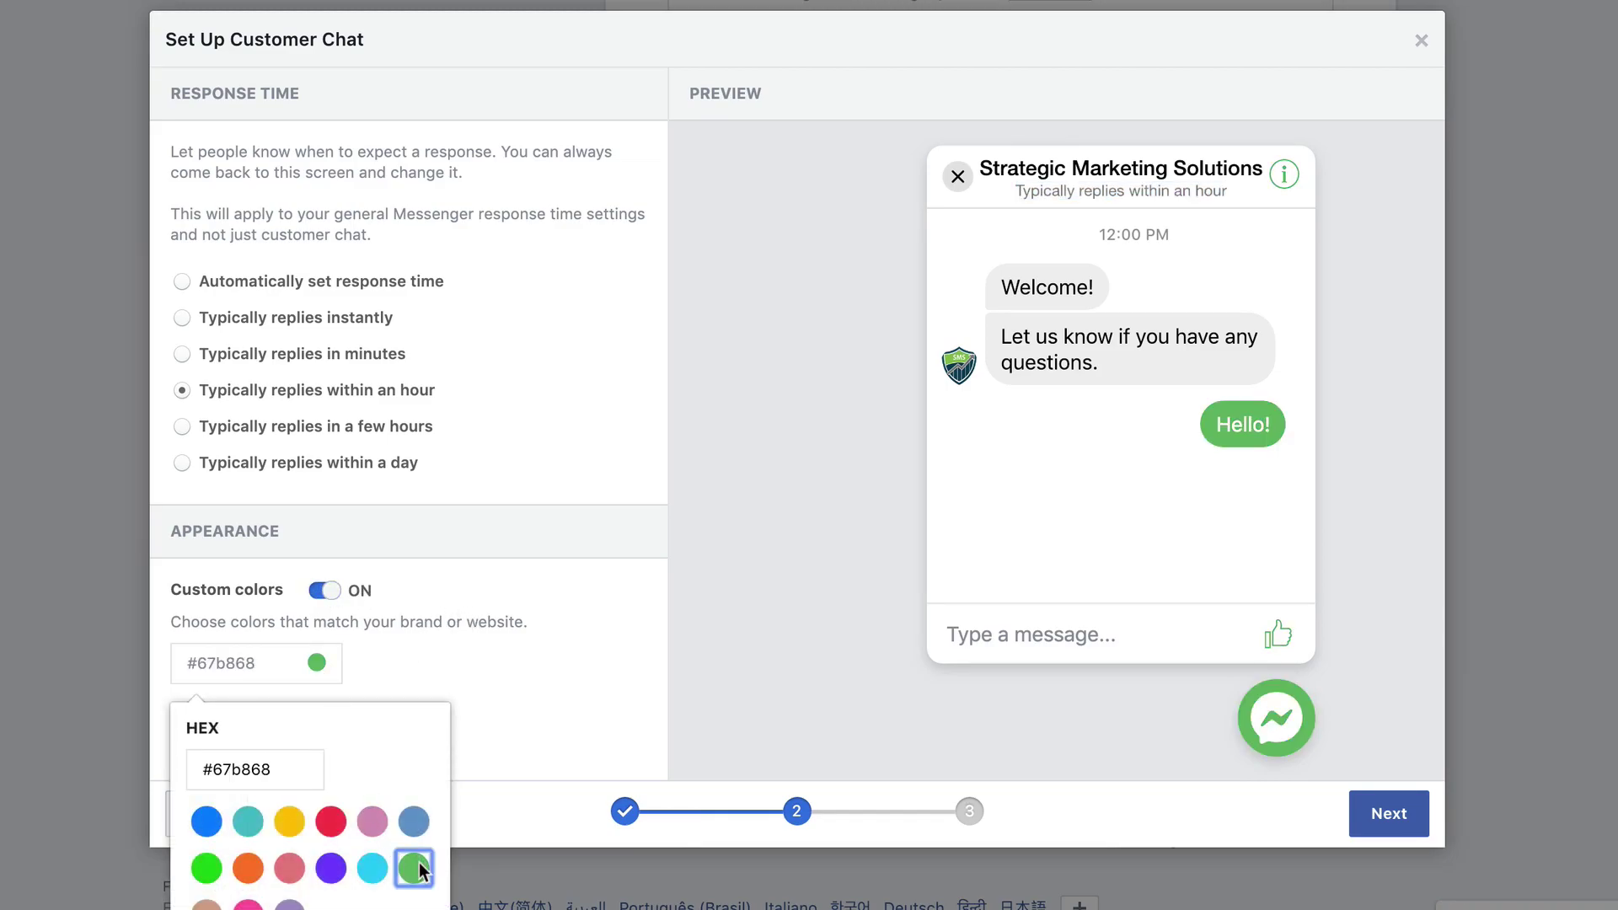
pyautogui.click(572, 731)
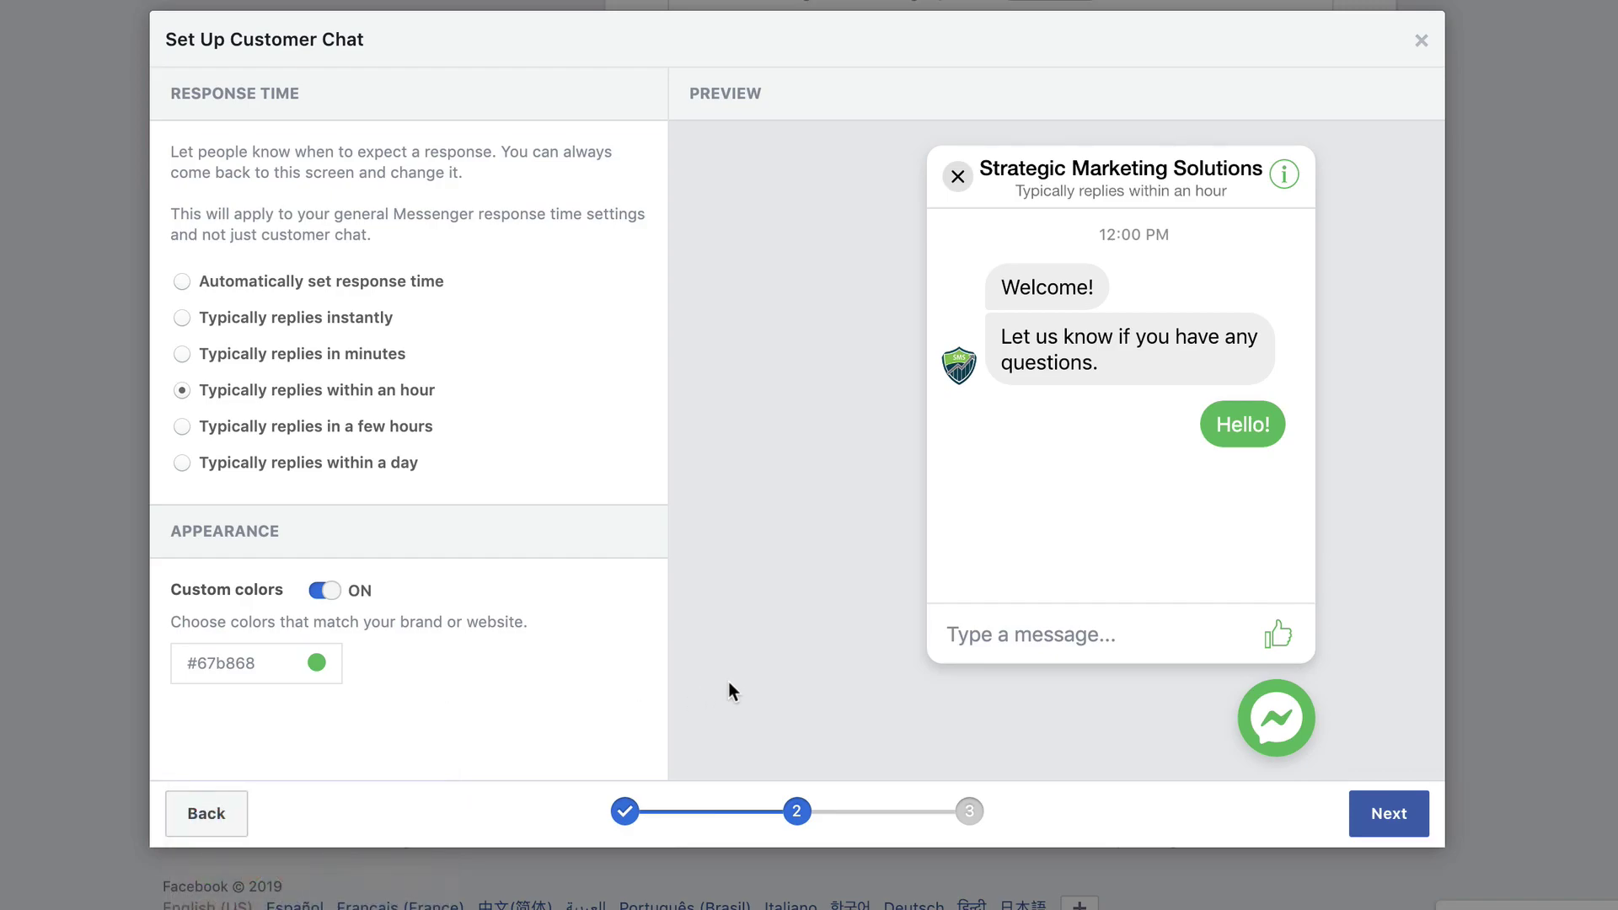
# - Add and save the site's domain for the plugin, then copy the generated code snippet
pyautogui.click(1399, 814)
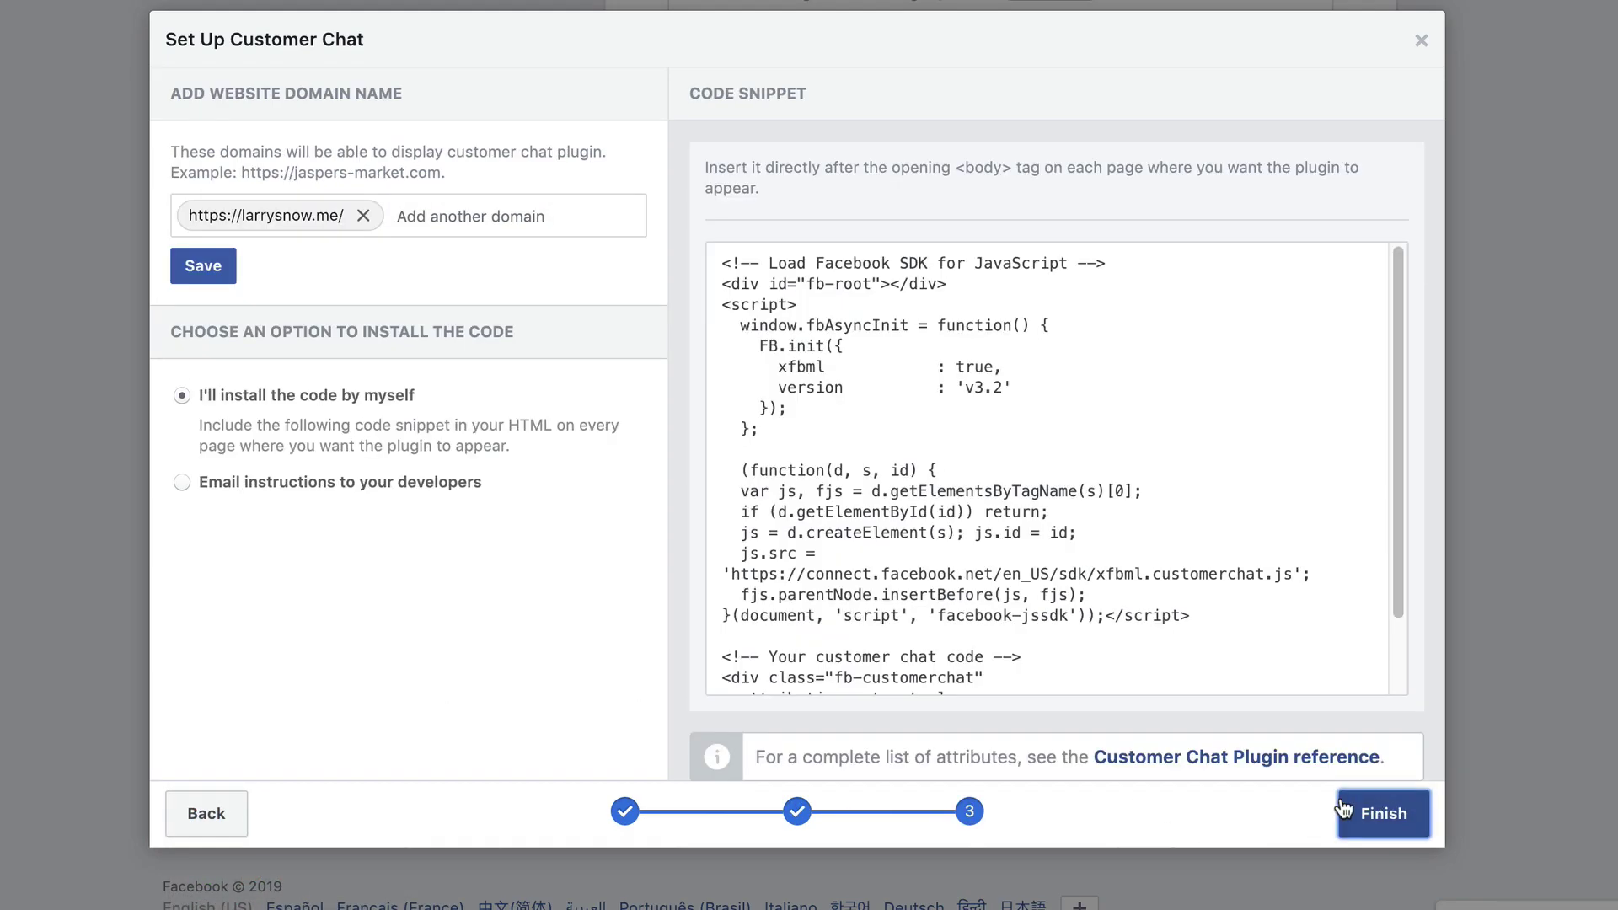
pyautogui.click(454, 211)
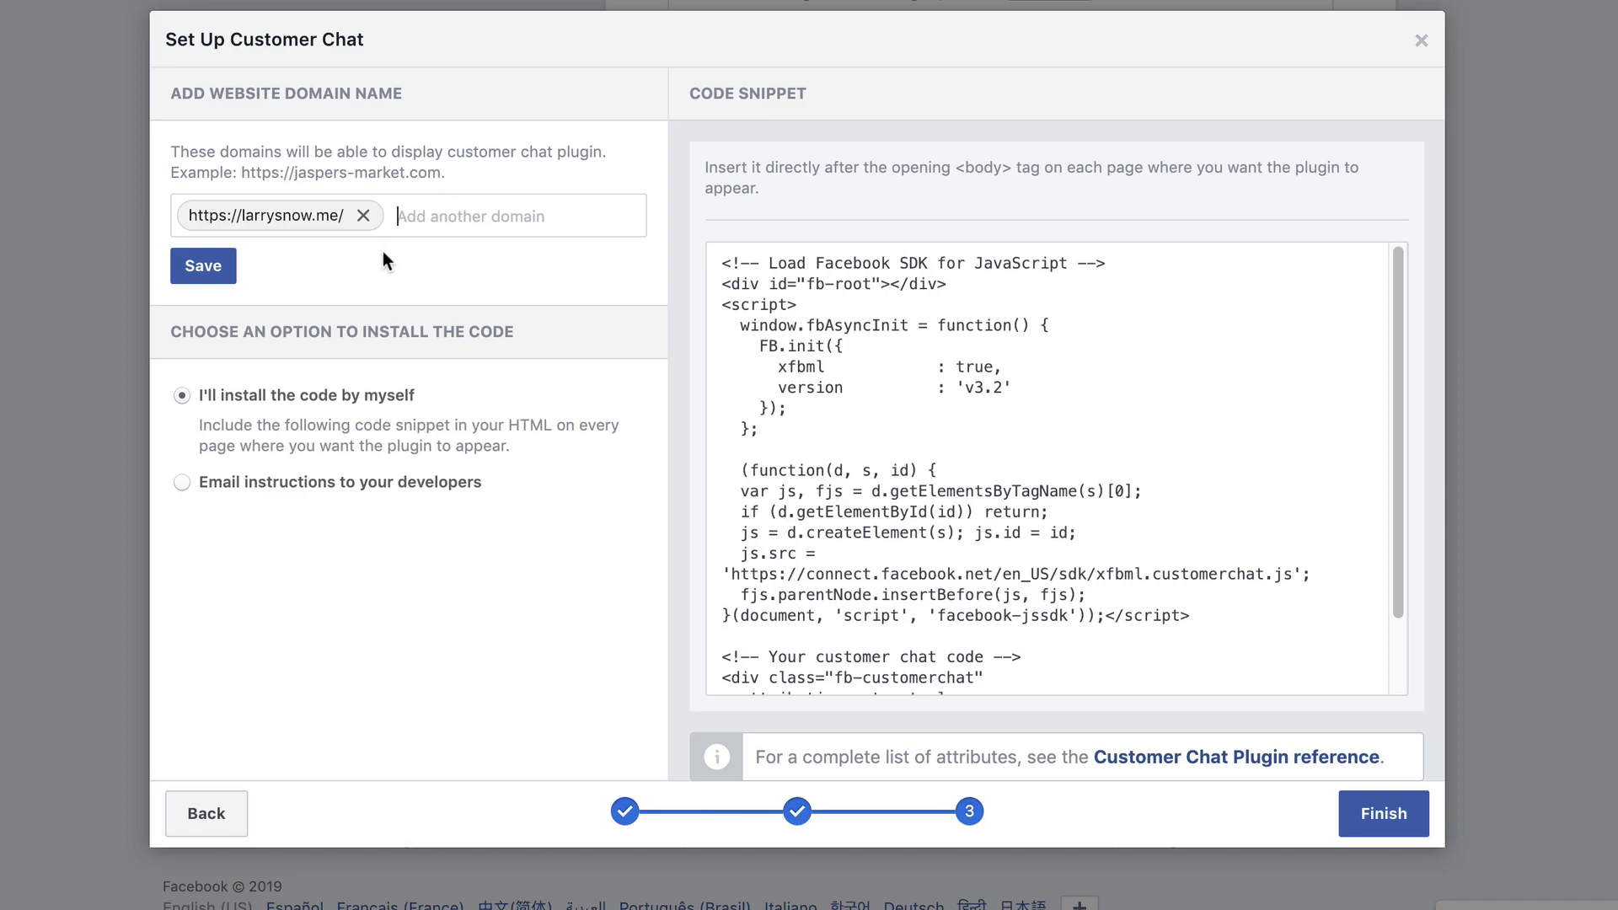
pyautogui.click(203, 265)
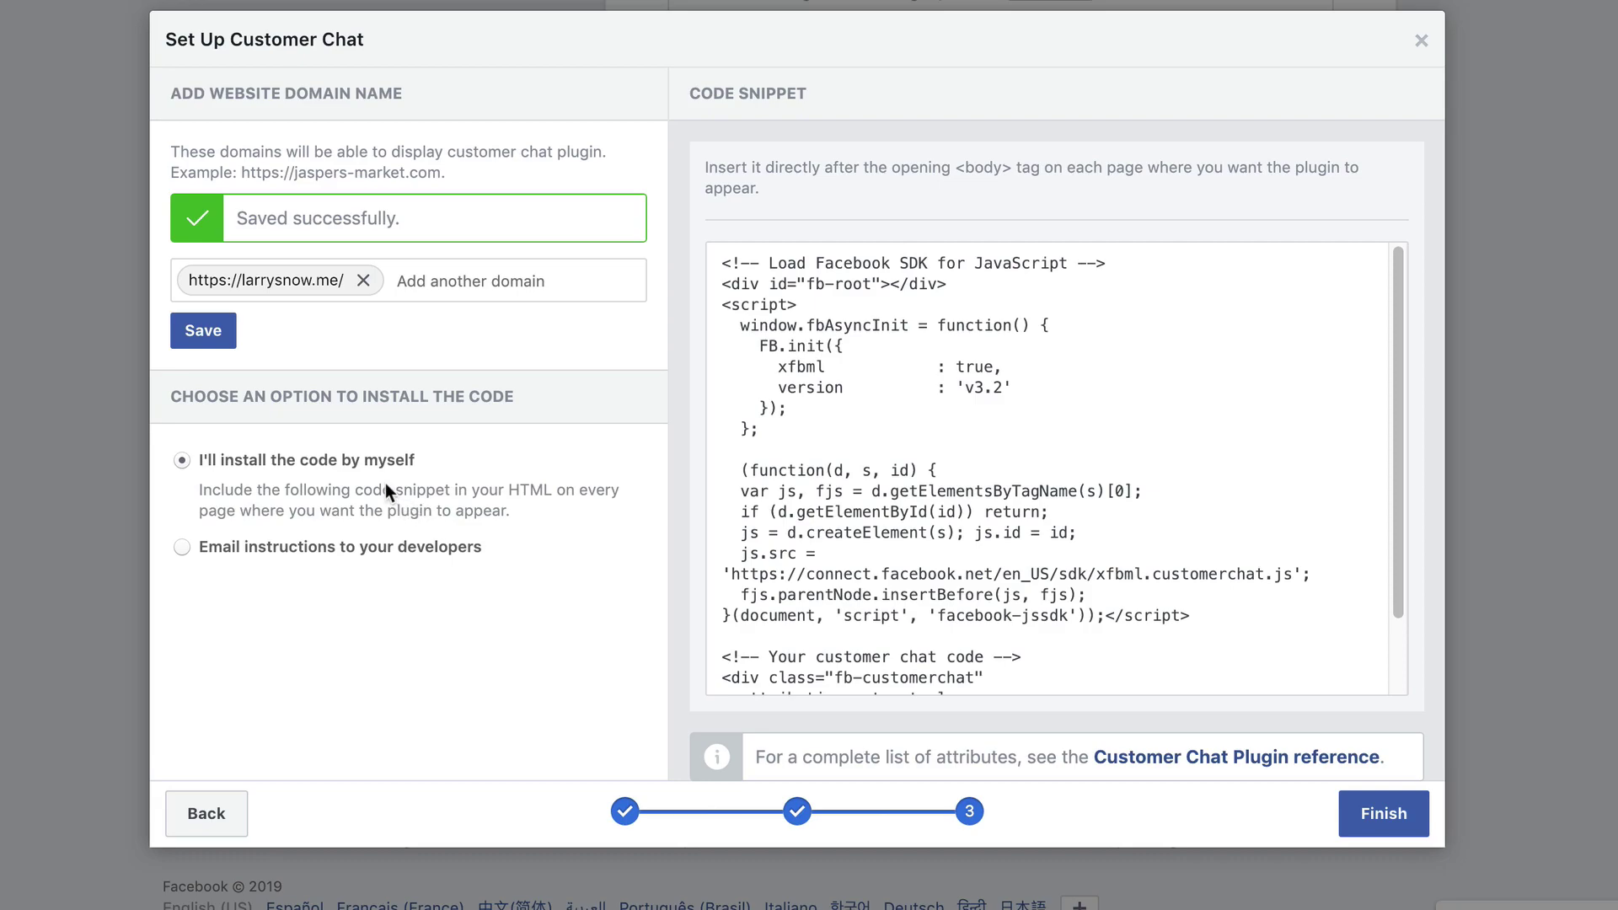
pyautogui.moveTo(996, 449)
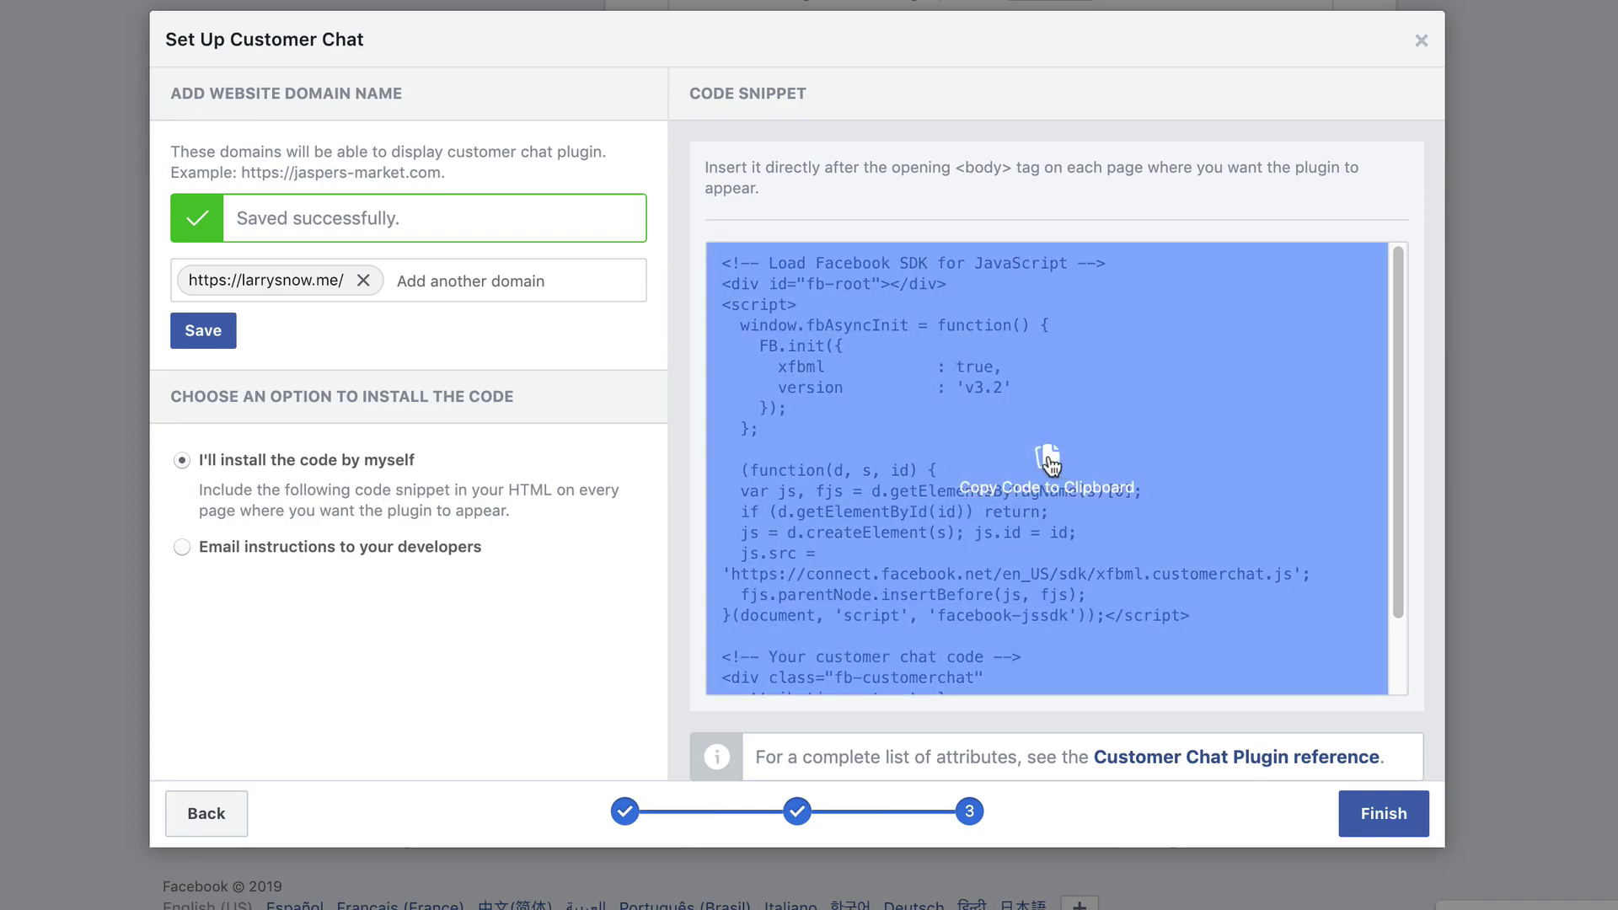
pyautogui.click(1049, 463)
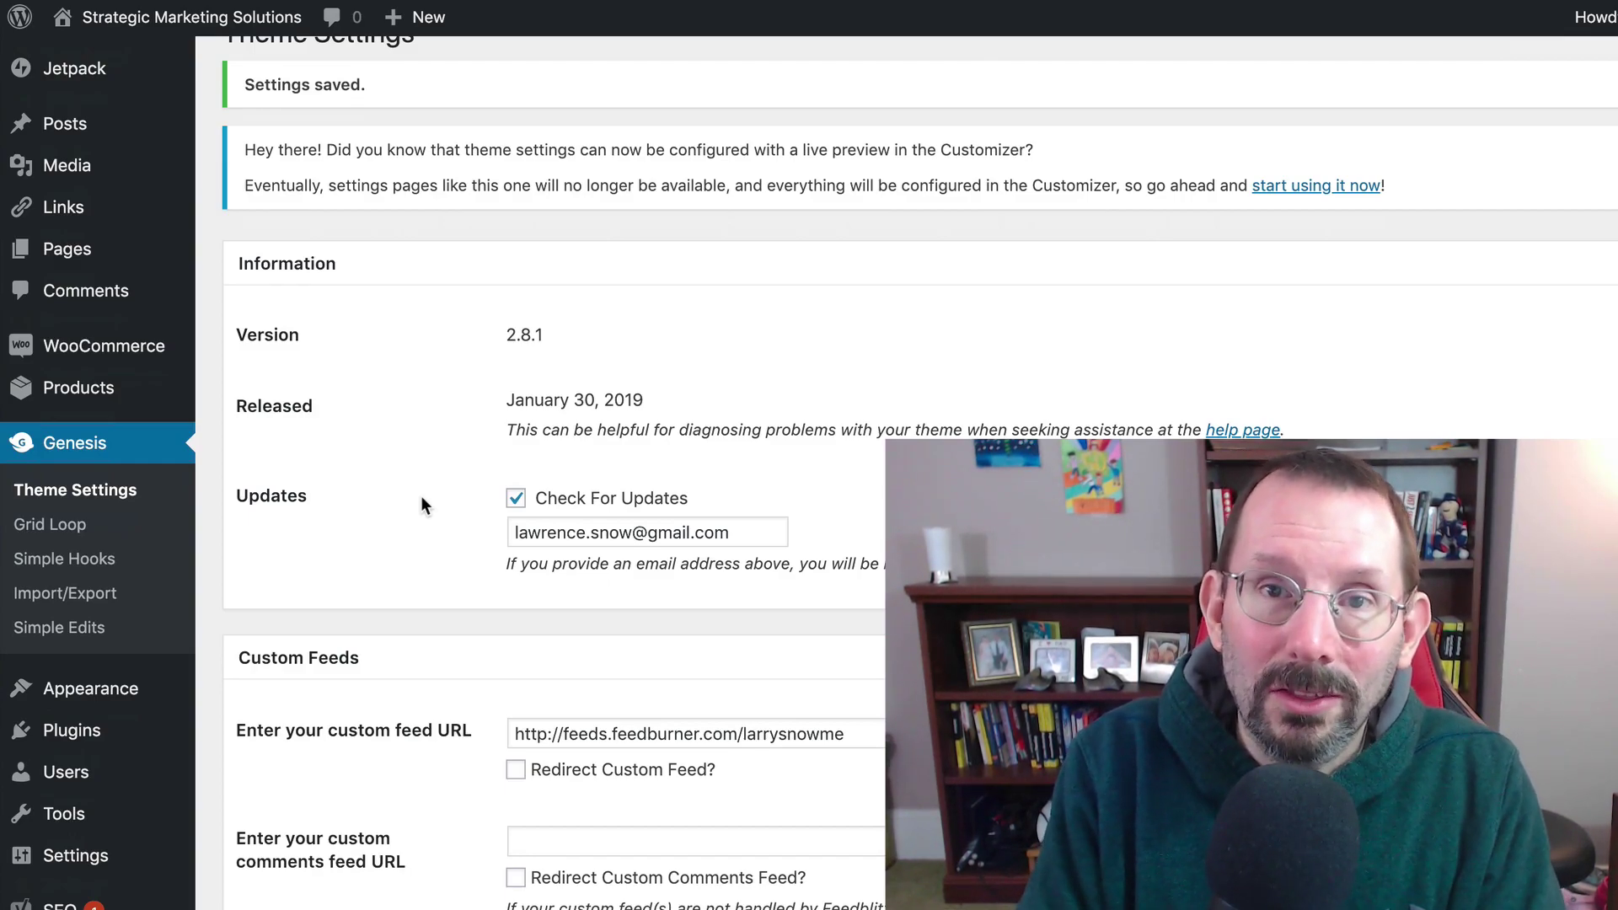
# - Clear all the existing code from the Genesis Header Scripts box
pyautogui.scroll(-1, 422, 503)
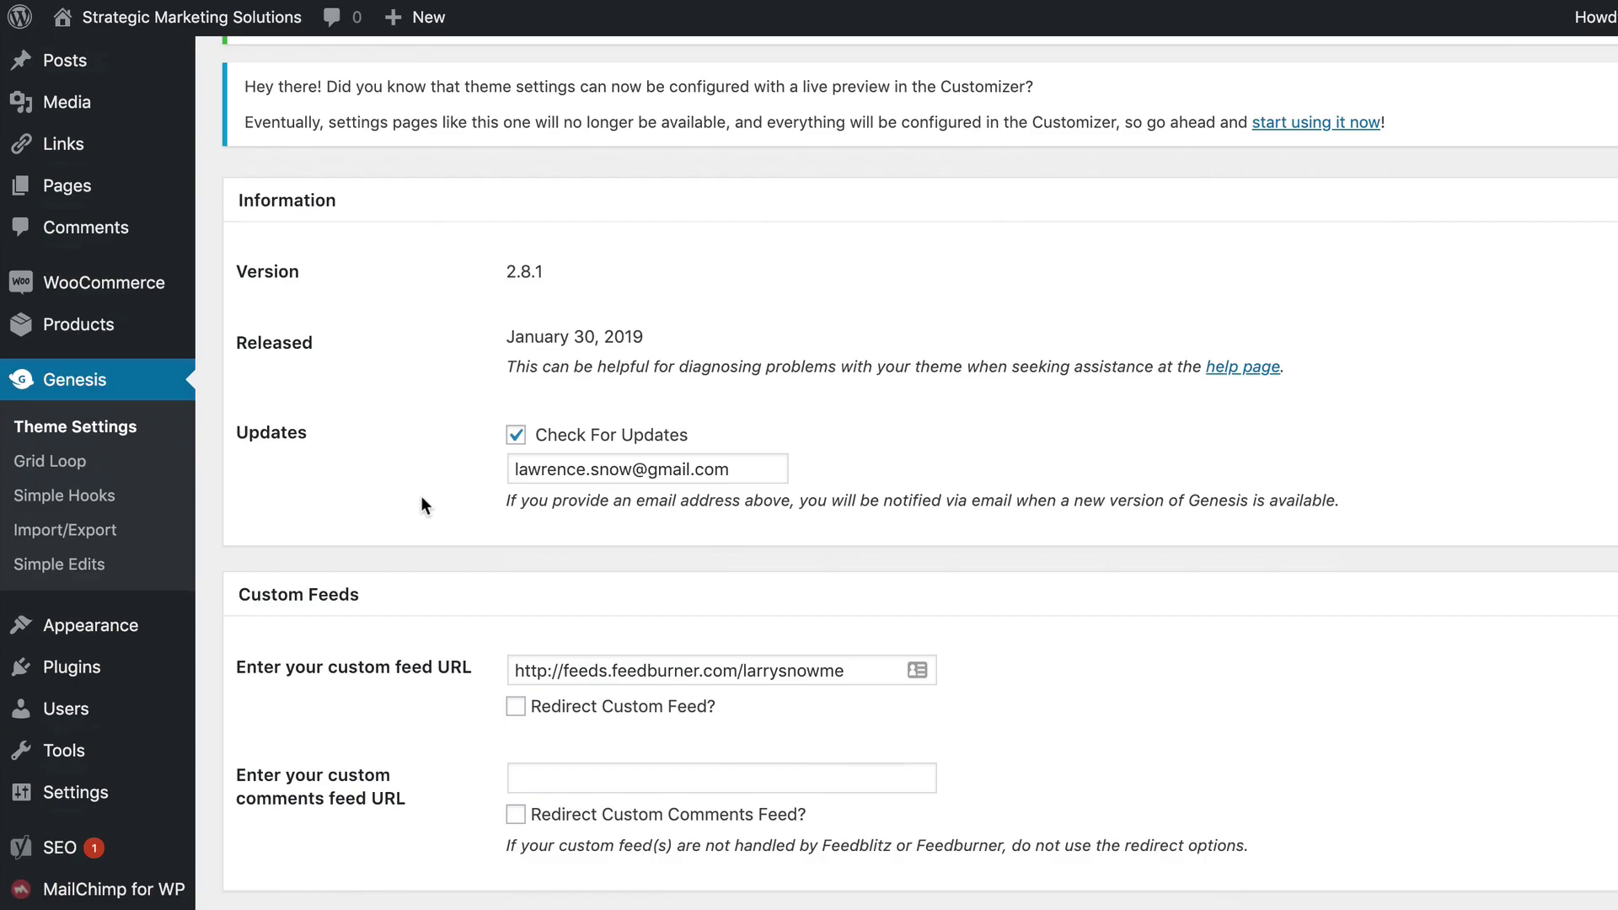
pyautogui.scroll(-4, 423, 504)
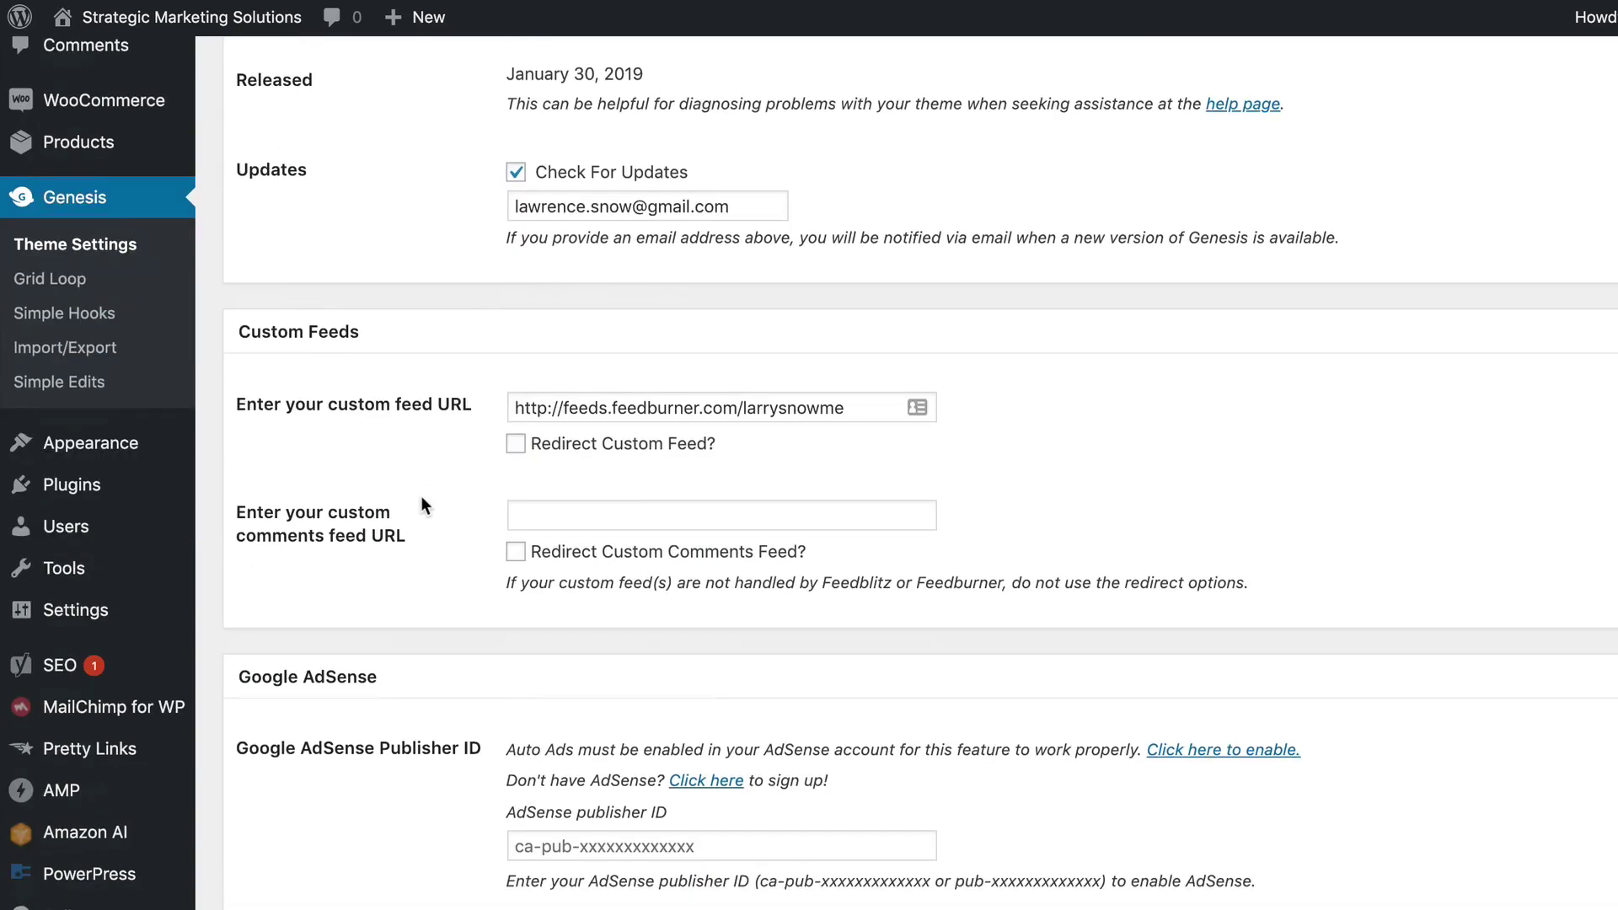
pyautogui.scroll(-5, 422, 504)
pyautogui.scroll(-7, 422, 504)
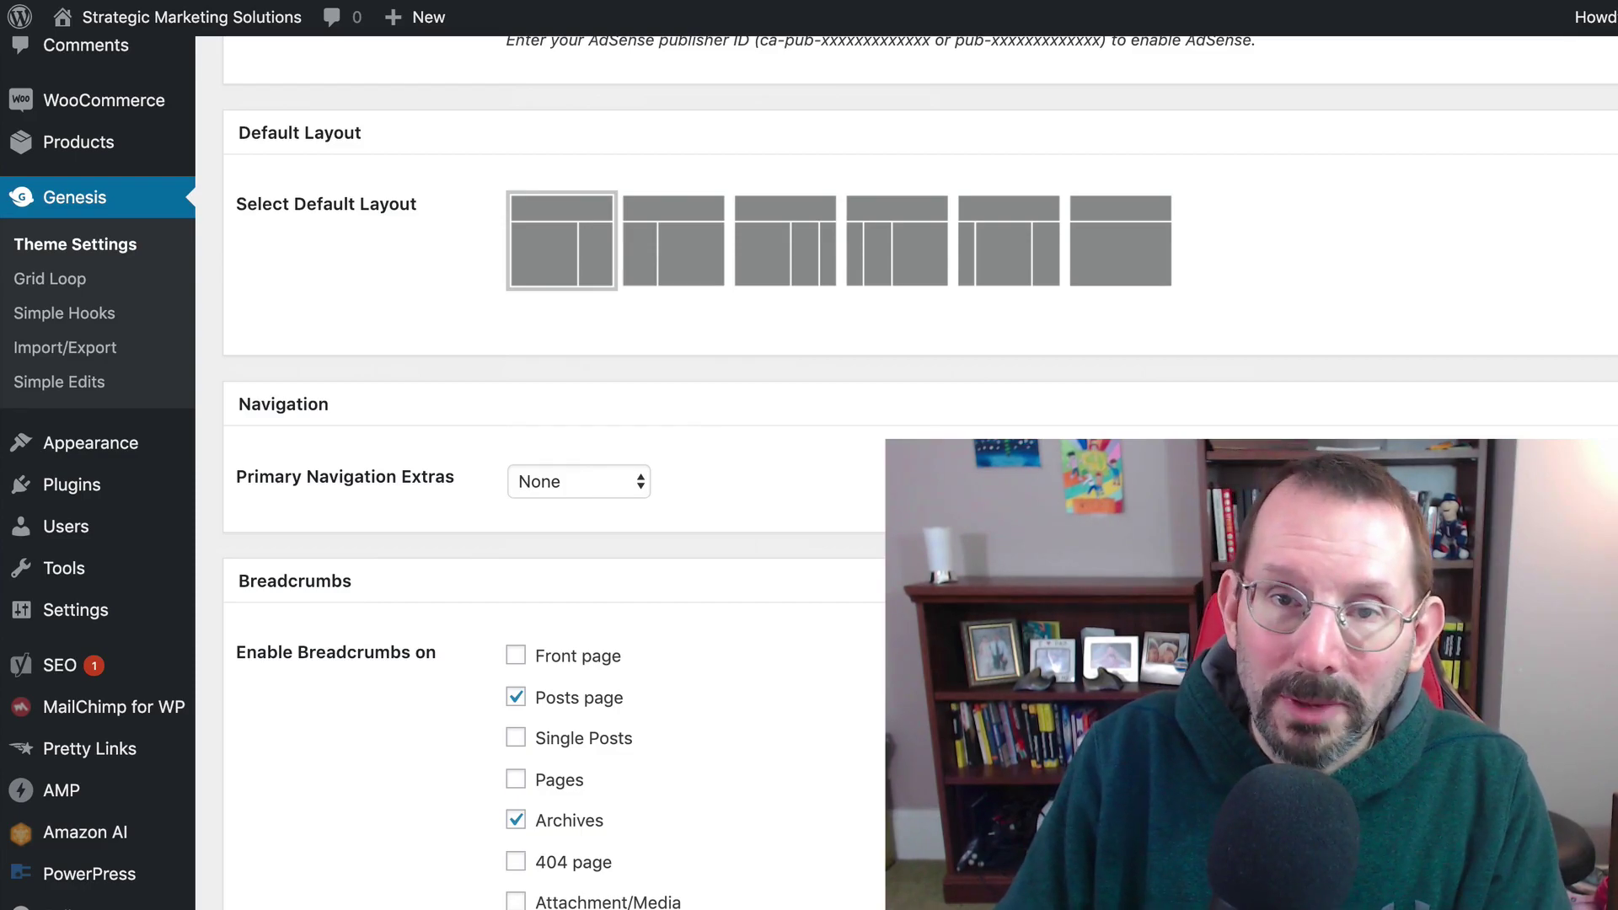
pyautogui.scroll(-3, 918, 471)
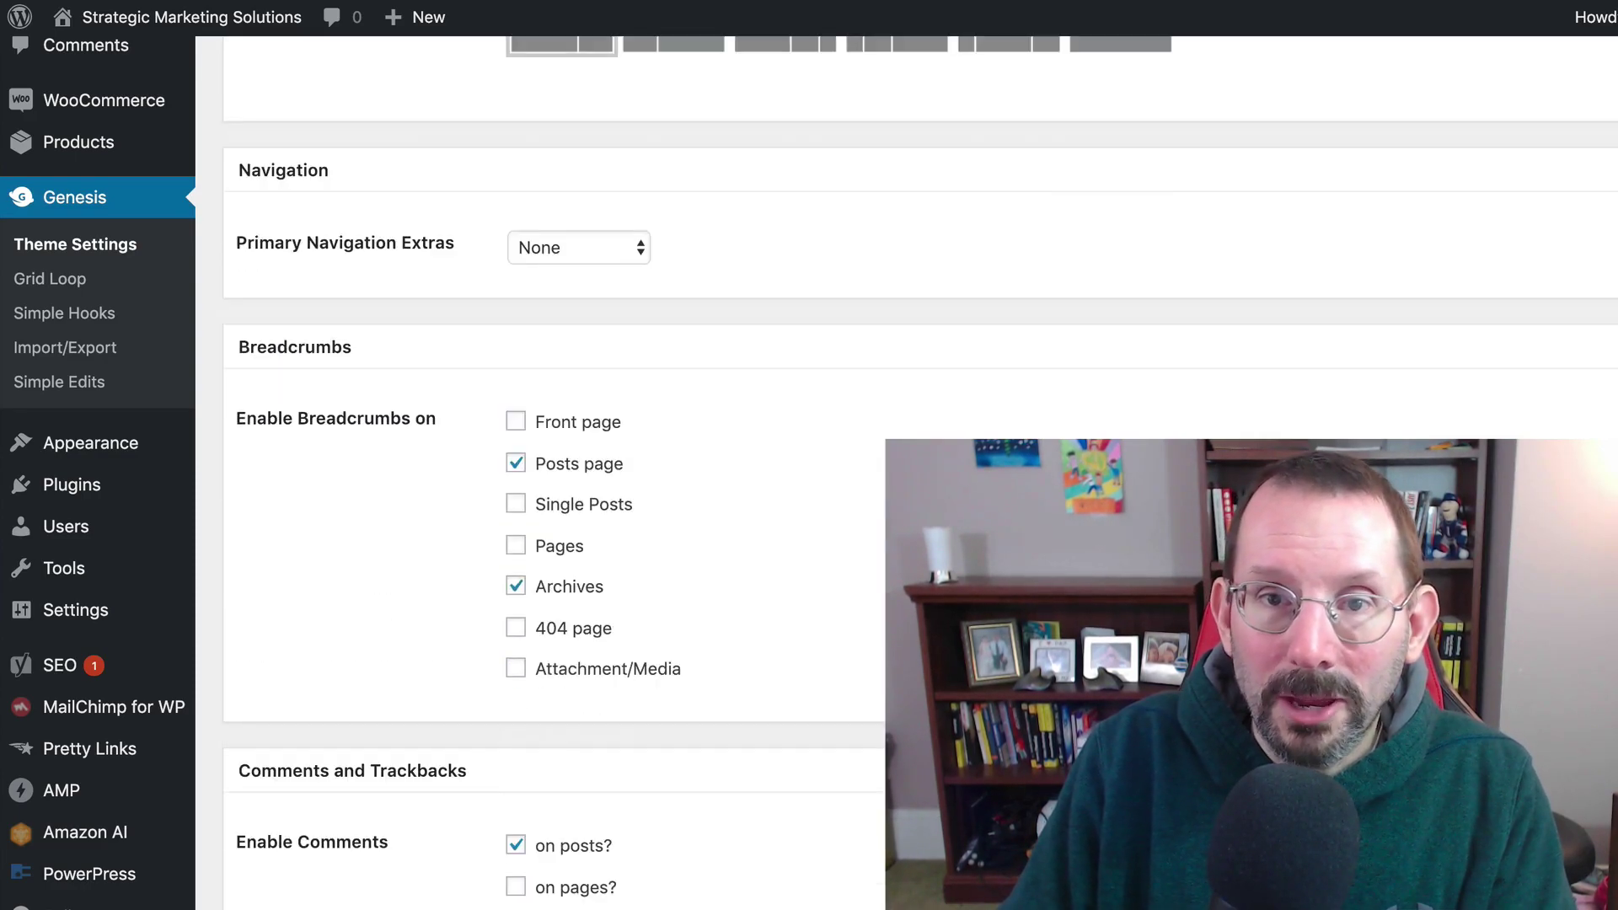
pyautogui.scroll(-2, 539, 472)
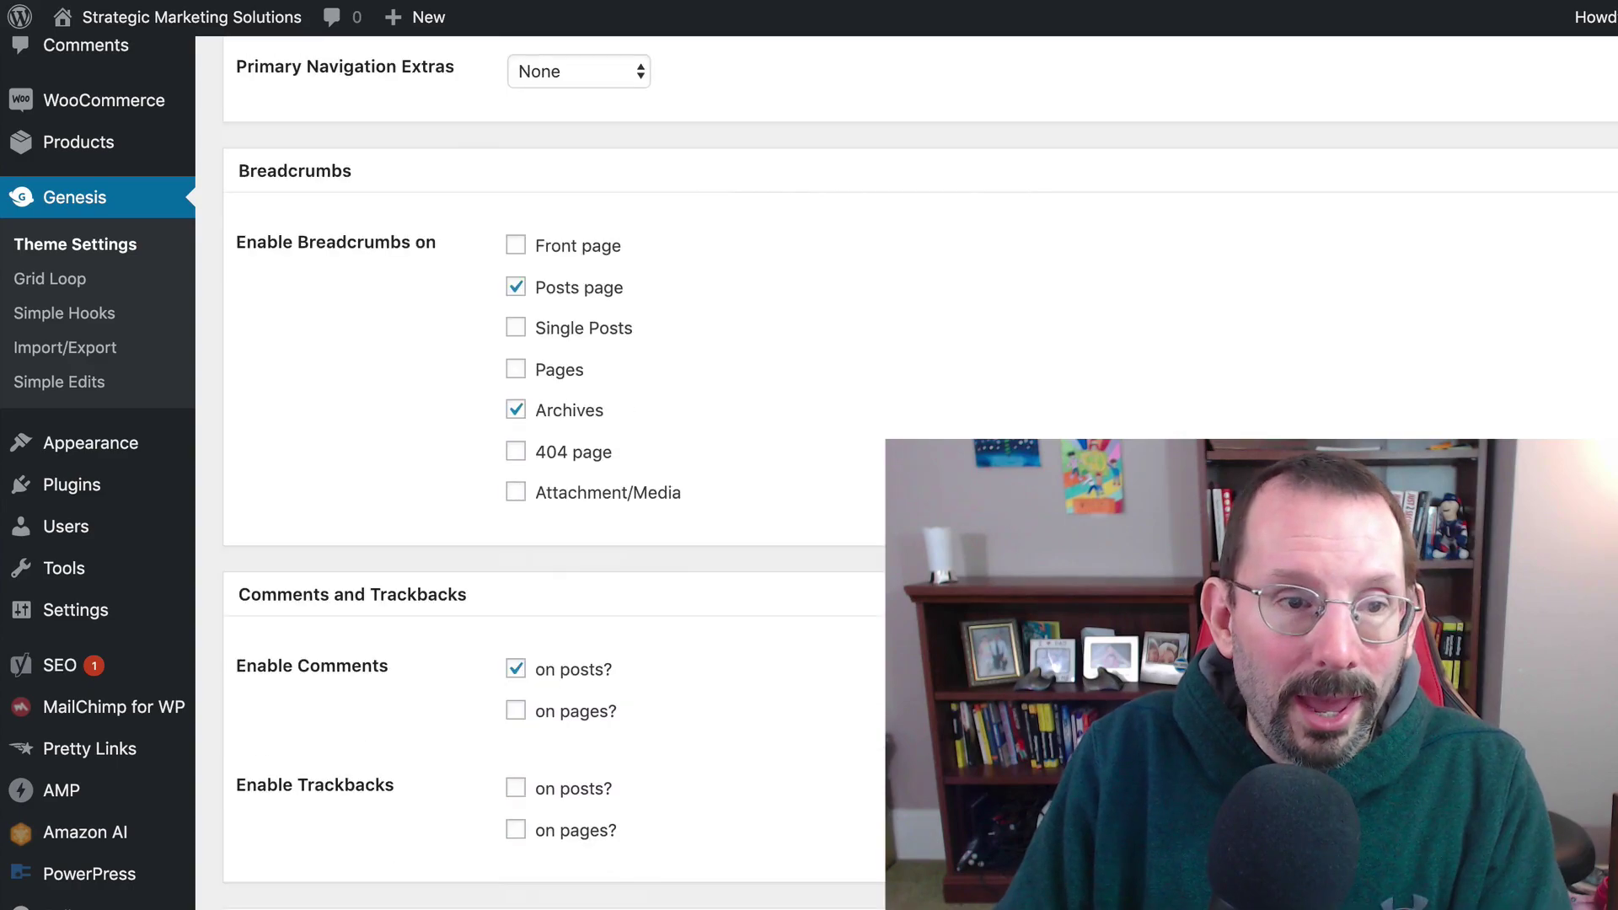
pyautogui.scroll(-8, 913, 640)
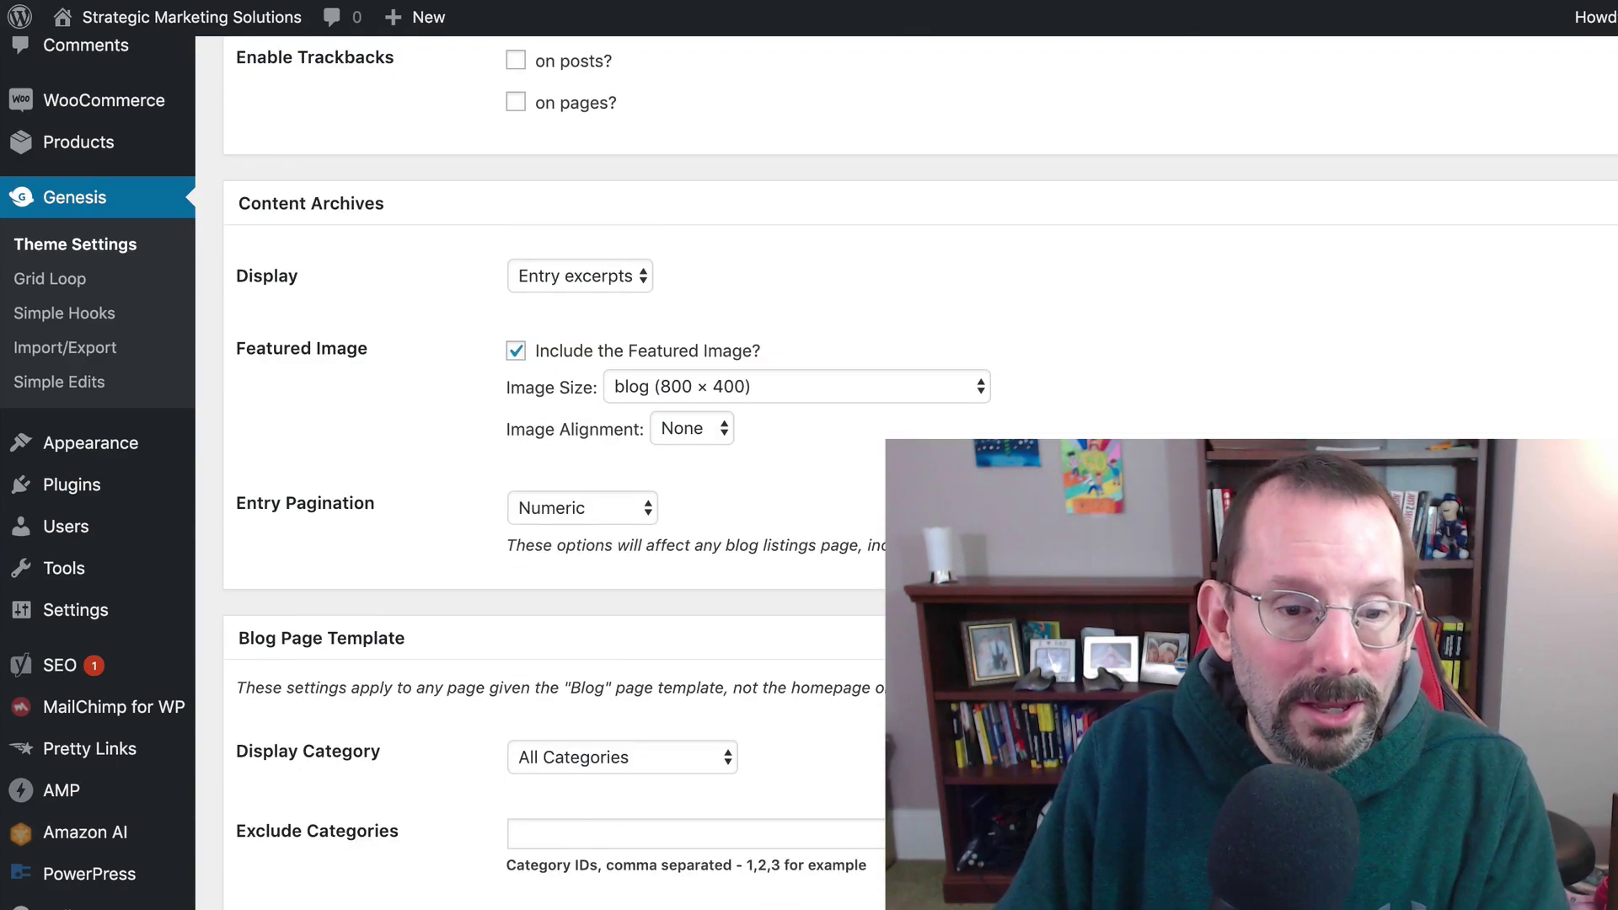
pyautogui.scroll(-4, 913, 640)
pyautogui.scroll(-2, 913, 642)
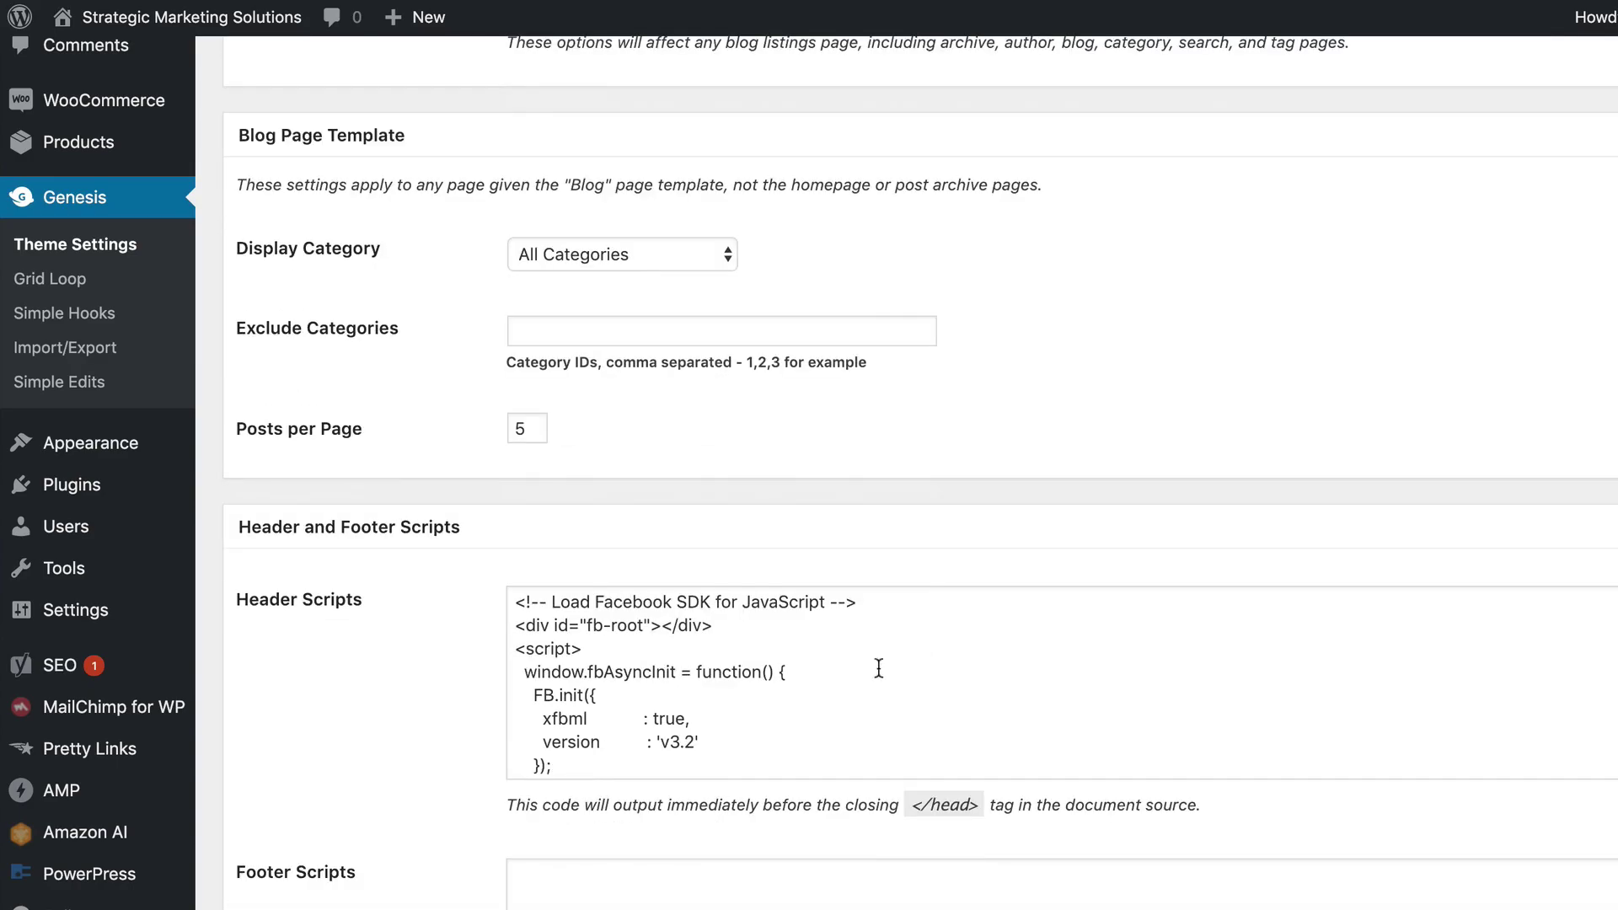
pyautogui.click(570, 620)
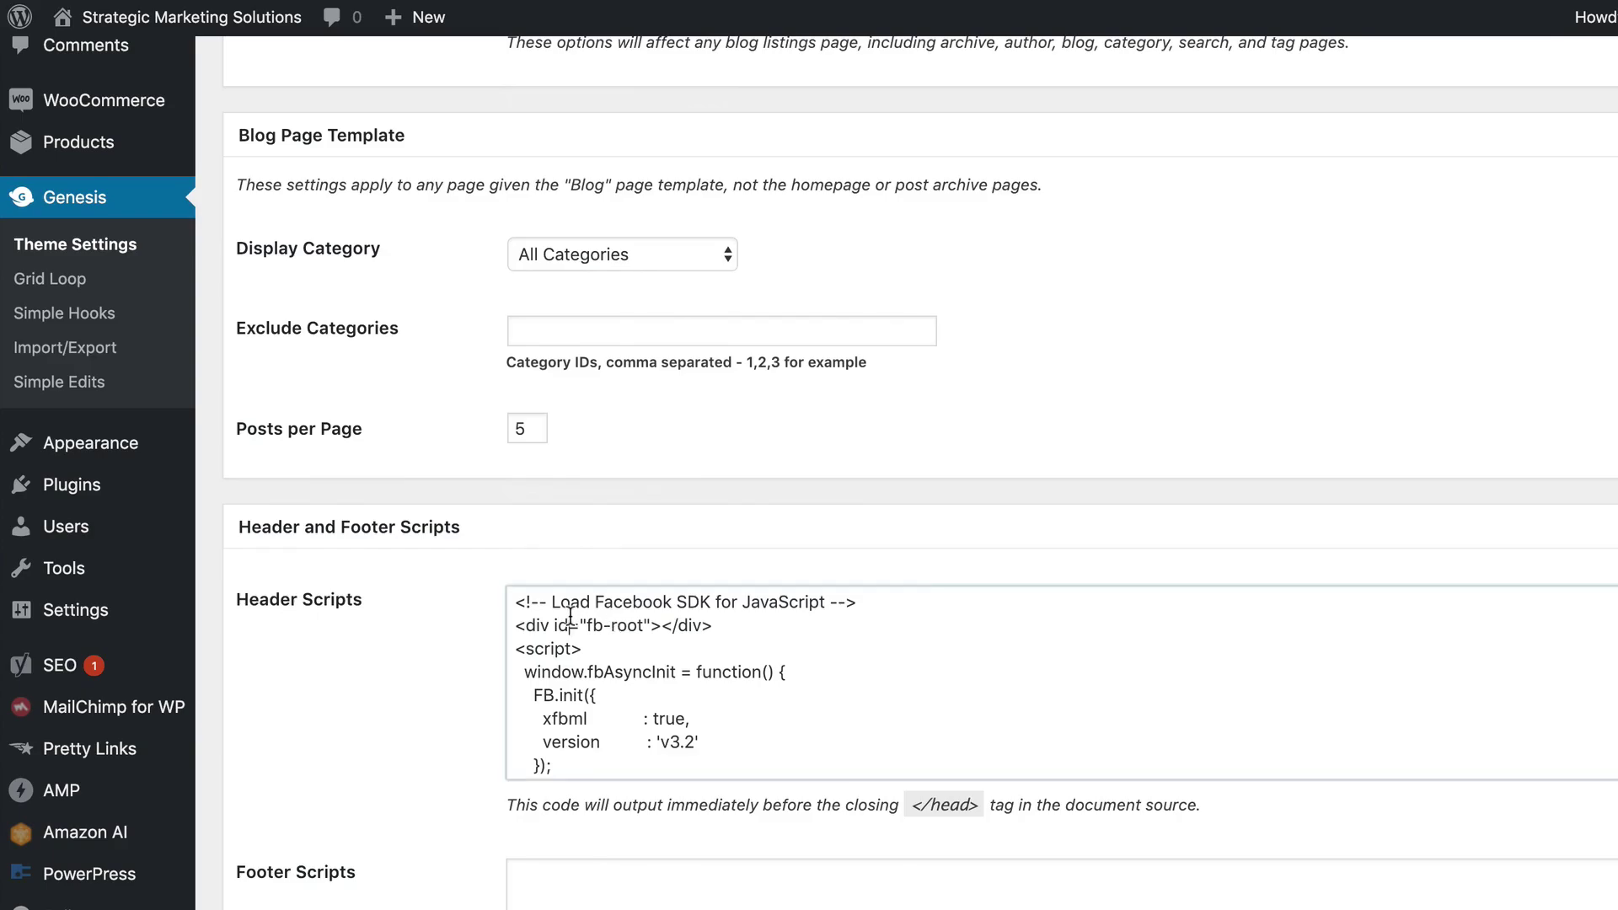
pyautogui.scroll(-3, 579, 593)
pyautogui.scroll(-5, 539, 627)
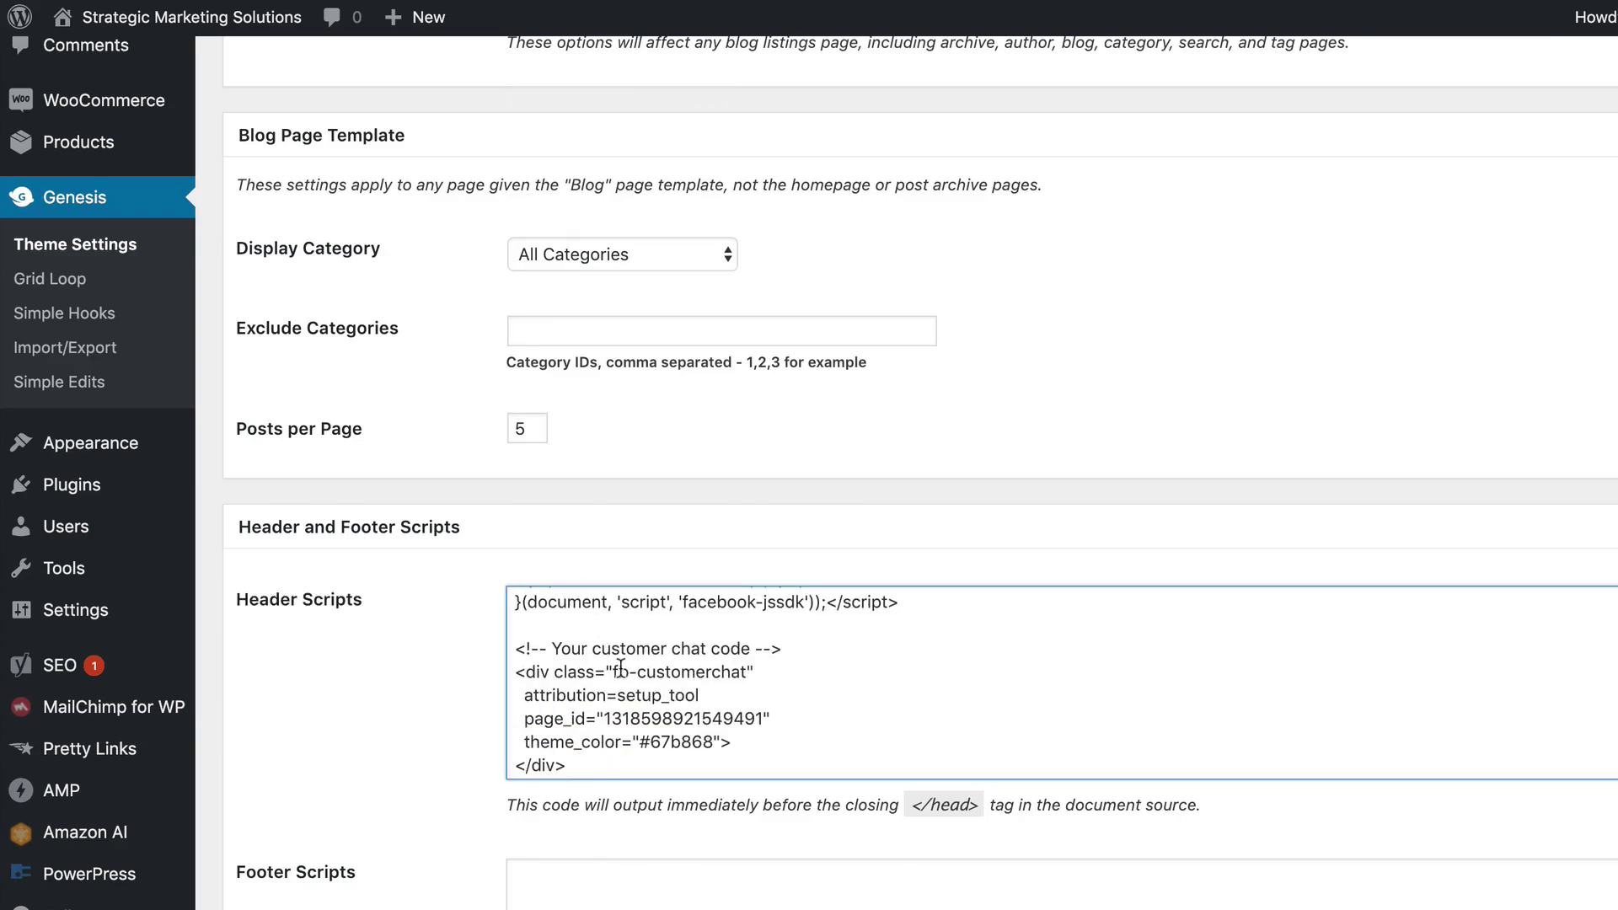
pyautogui.moveTo(513, 766); pyautogui.dragTo(430, 537)
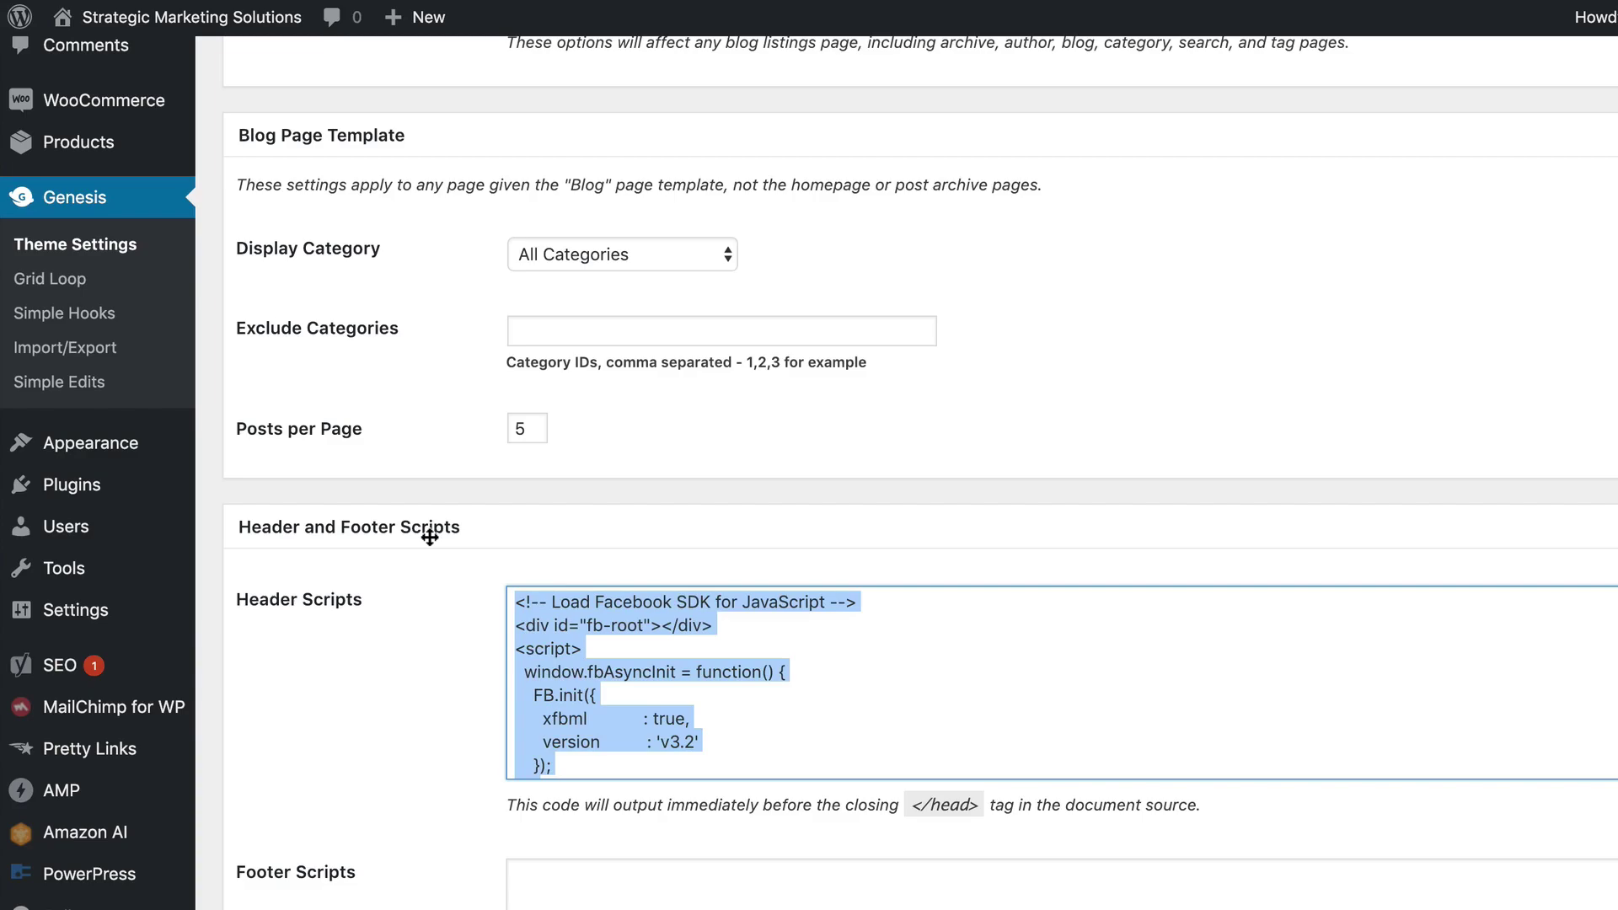
pyautogui.press('BackSpace')
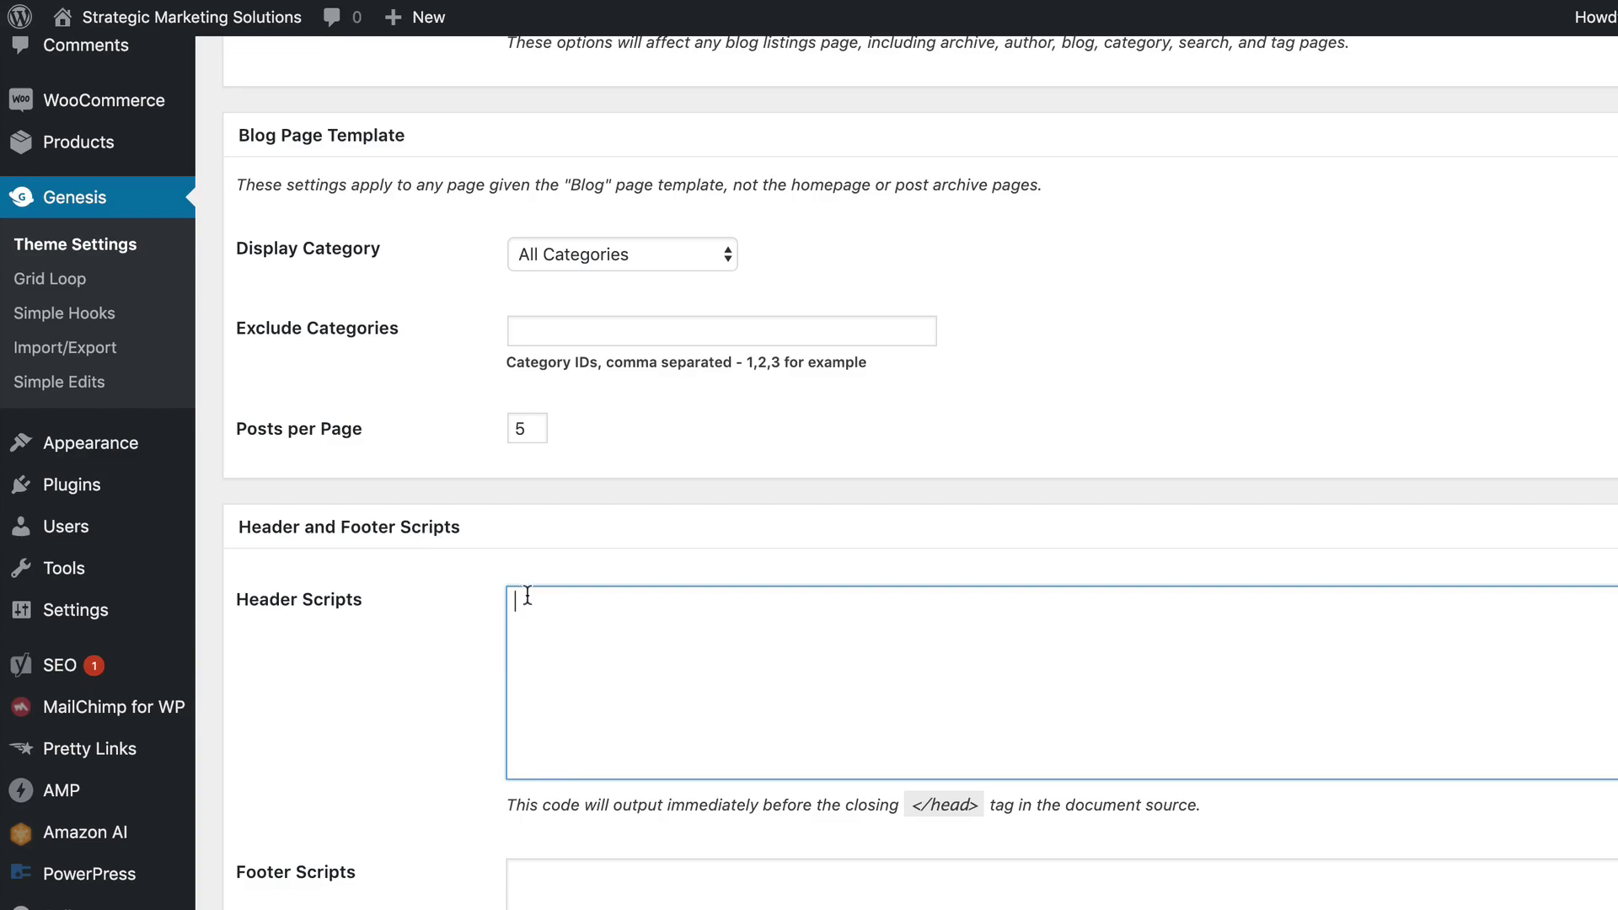
# - Paste the new Messenger chat code into Header Scripts and save the theme settings
pyautogui.scroll(-1, 376, 604)
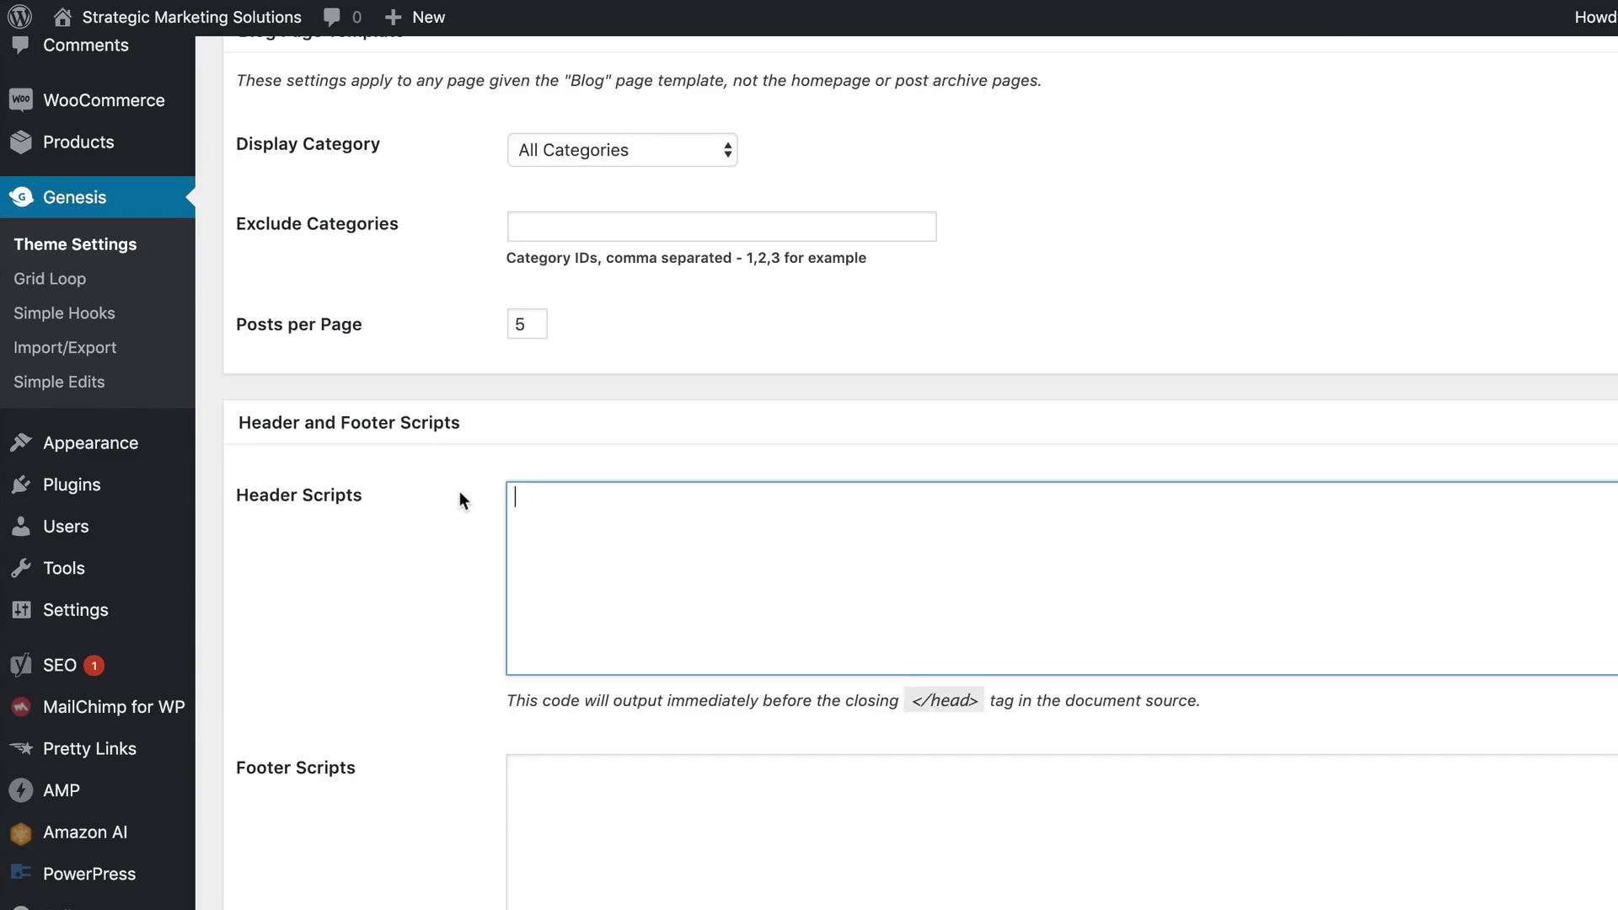
pyautogui.press('super+v')
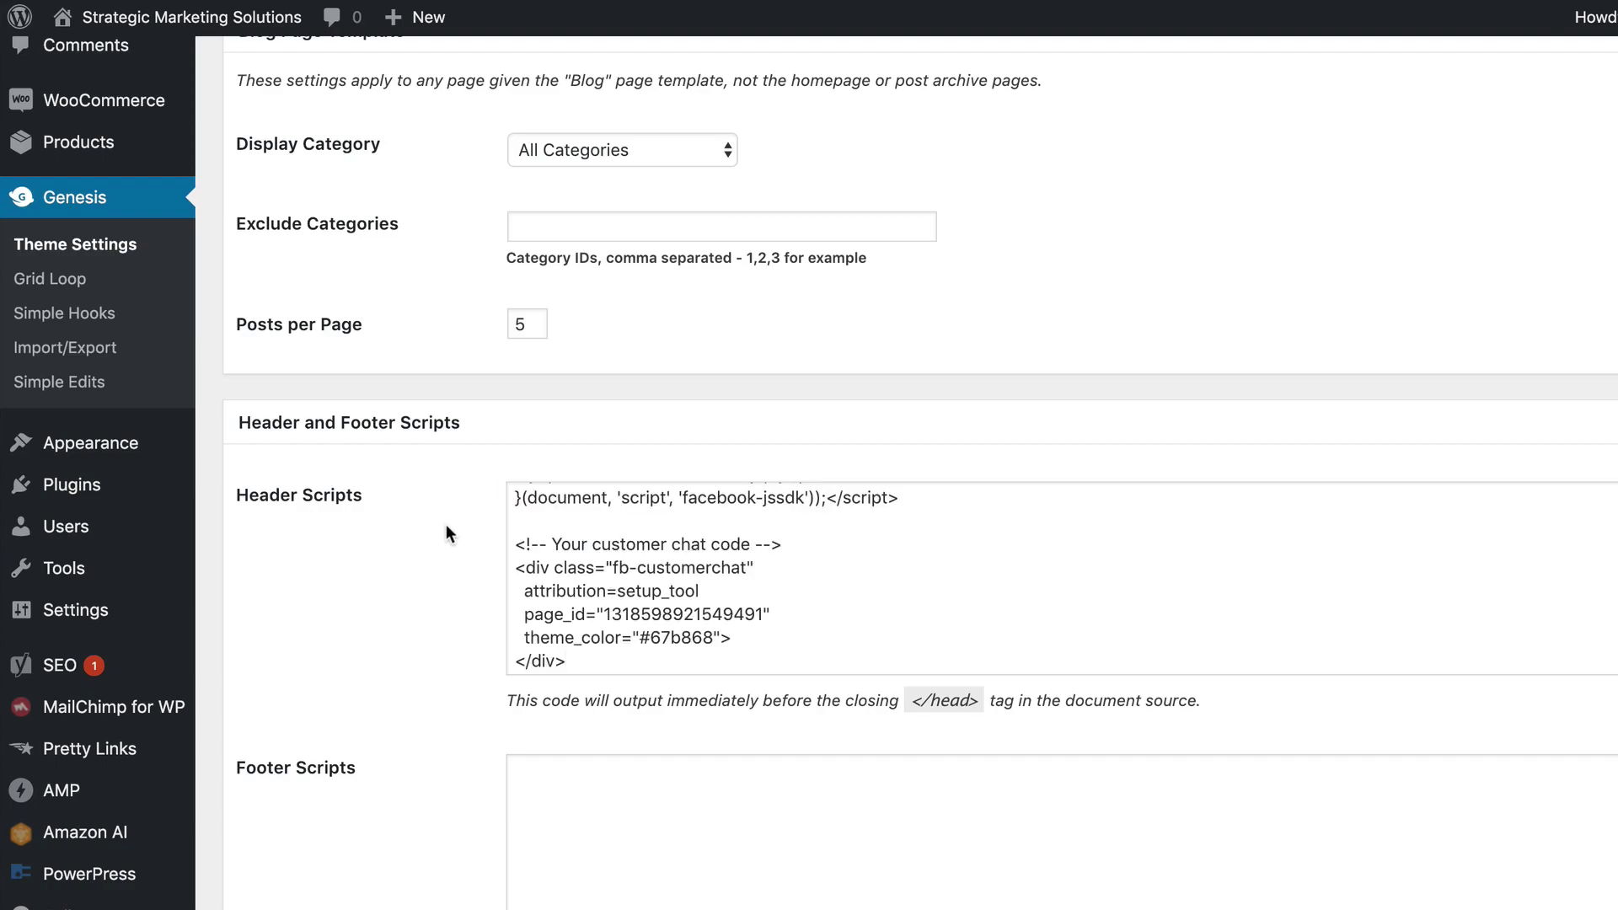
pyautogui.scroll(-2, 413, 568)
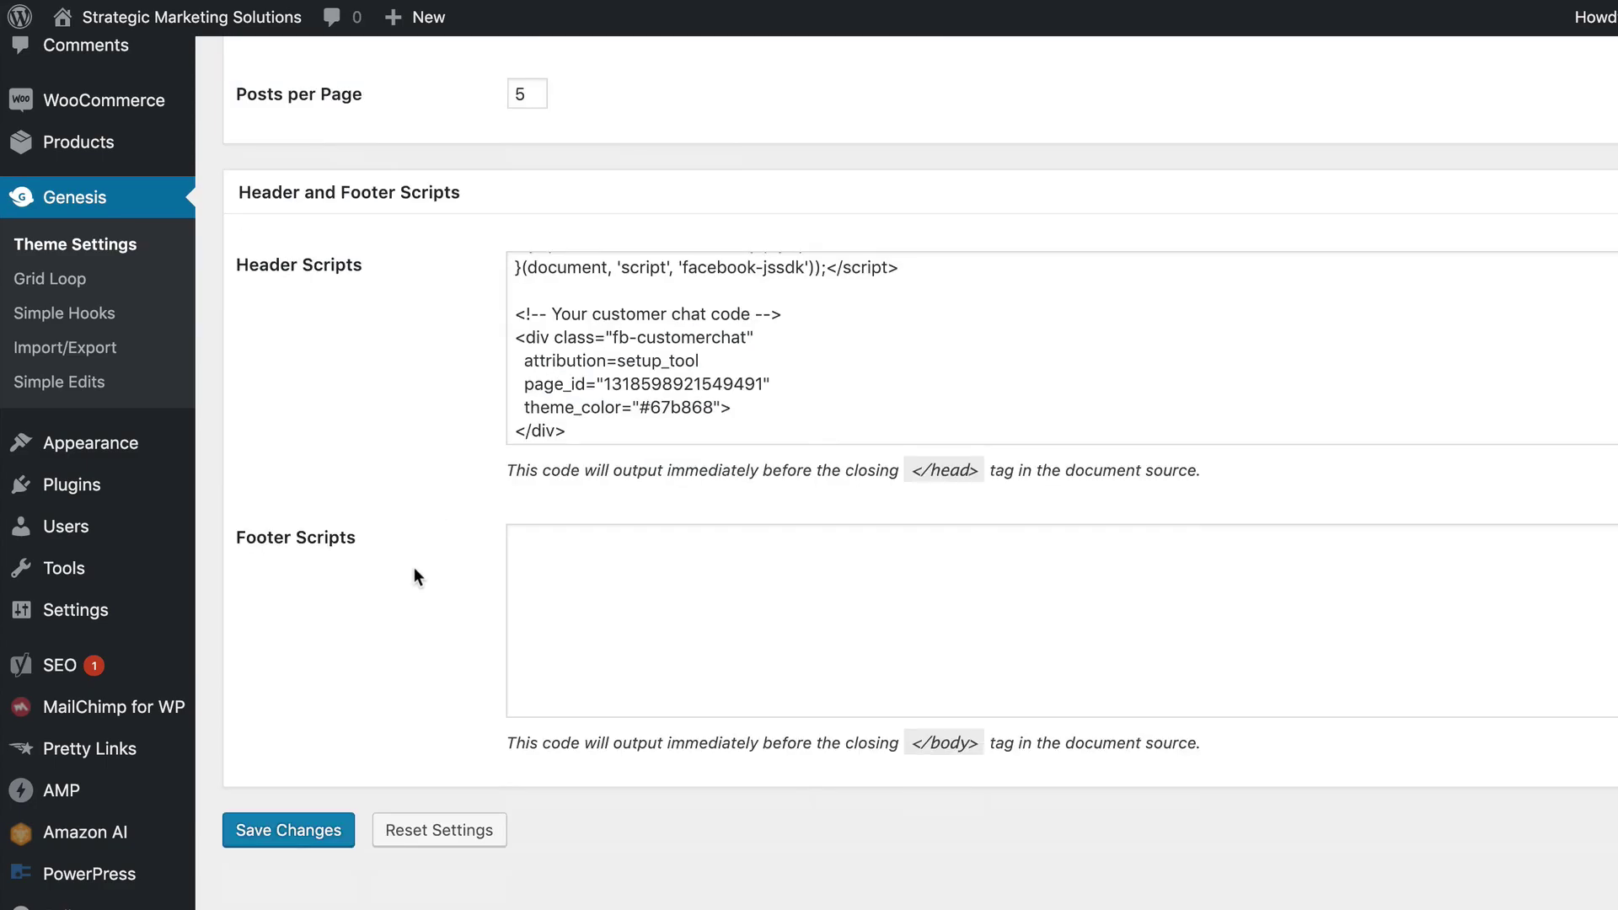
pyautogui.click(305, 834)
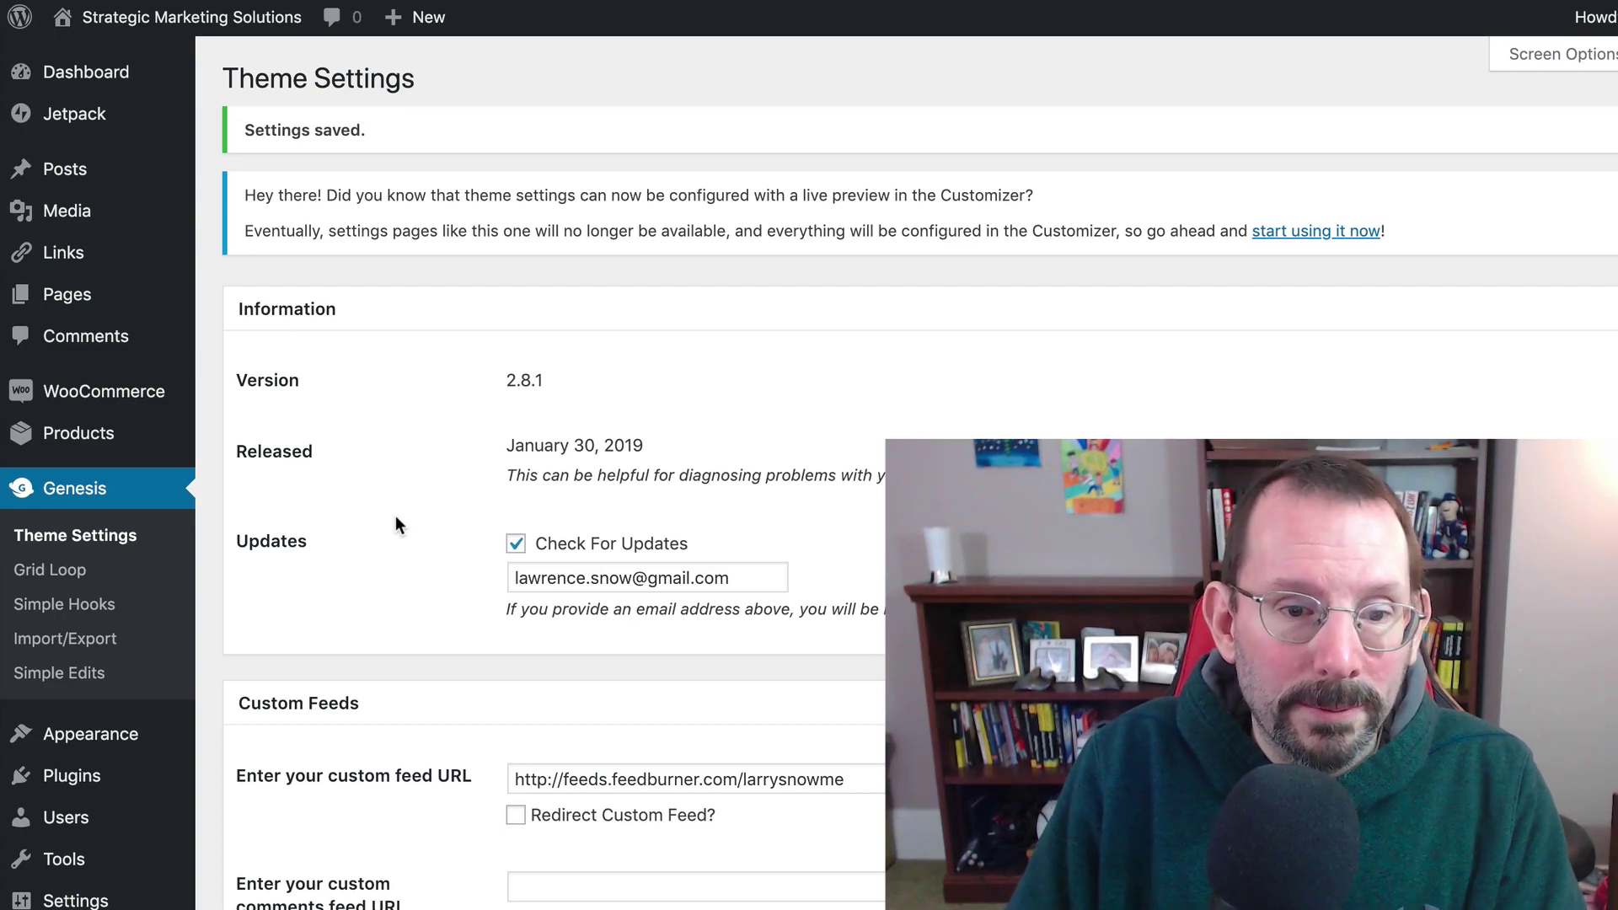
# - Scroll through the Genesis Theme Settings page after the Settings saved notice
pyautogui.scroll(-8, 396, 520)
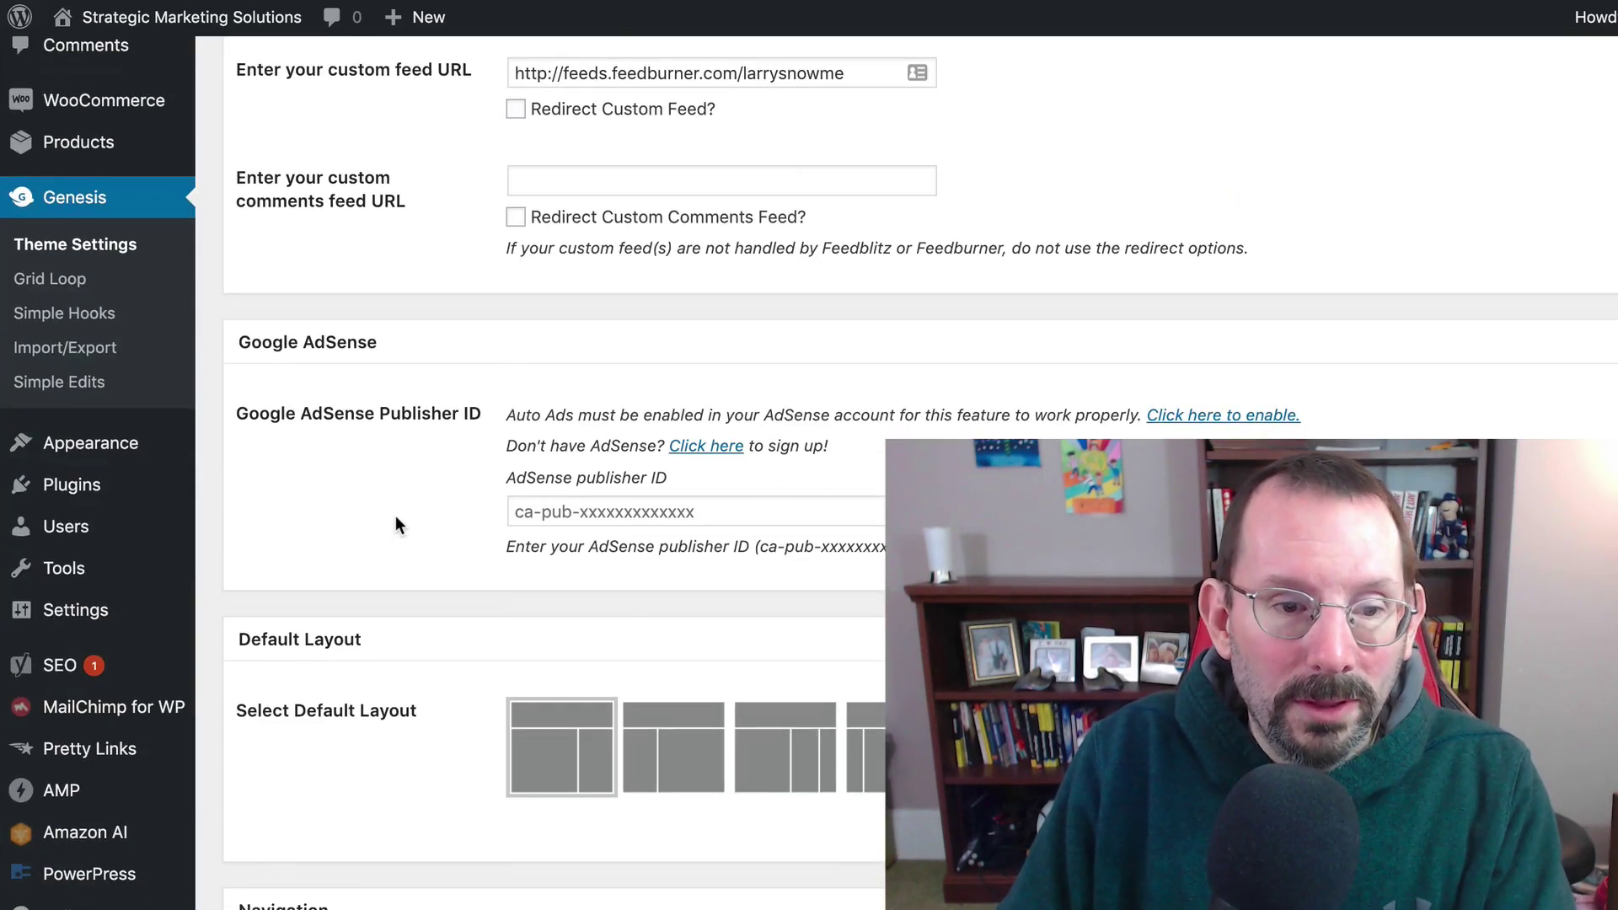
pyautogui.scroll(-7, 396, 520)
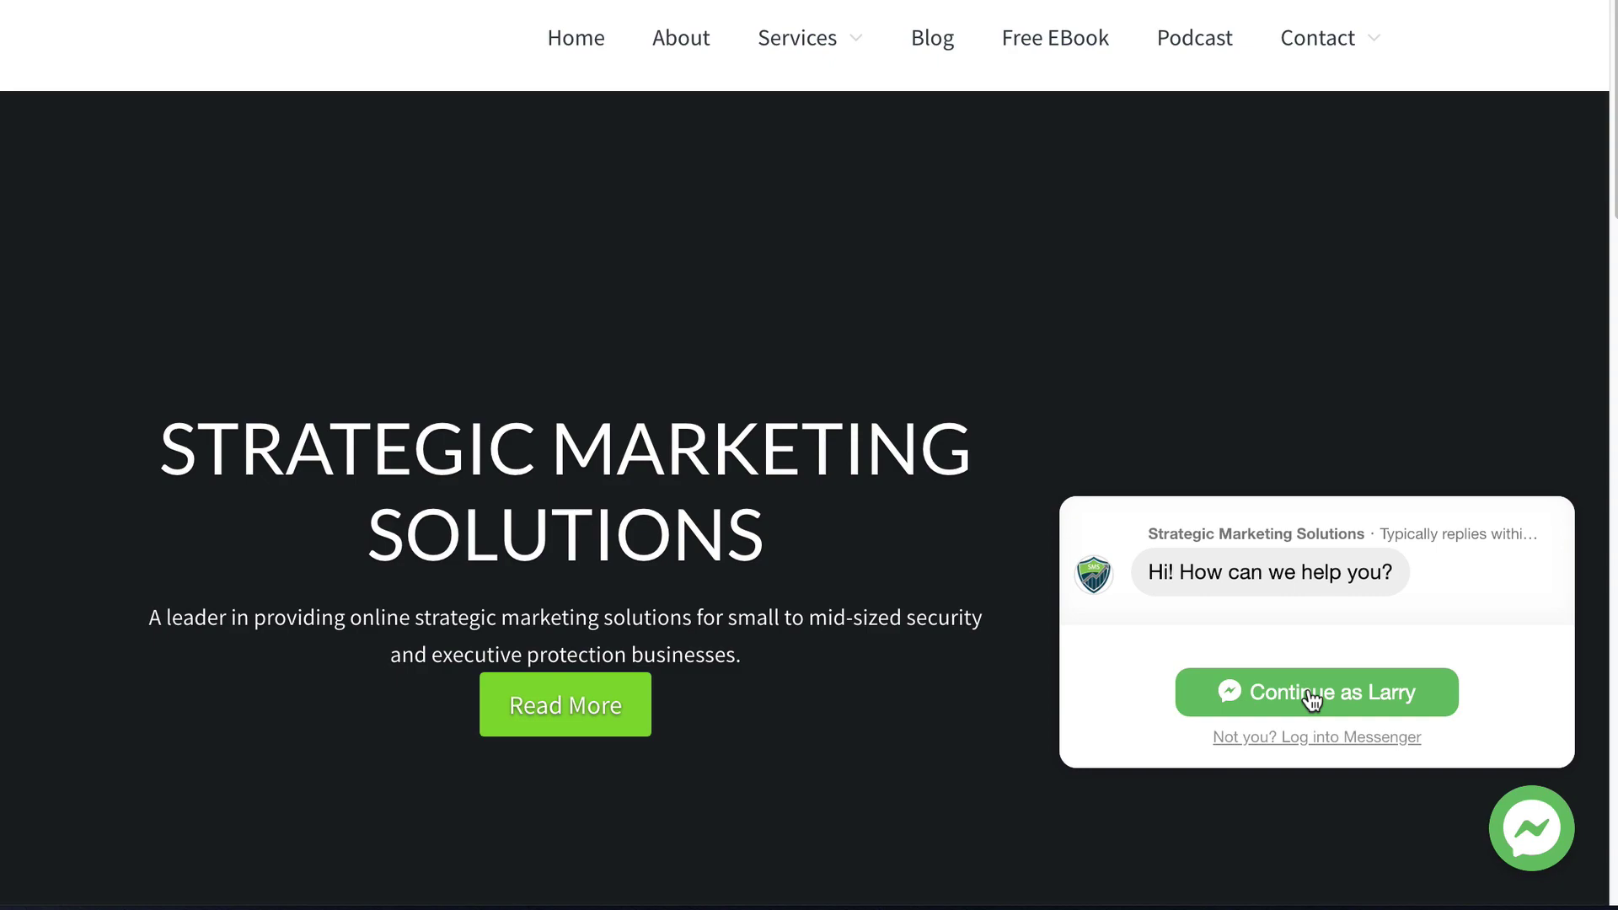
# - Send the test message 'This is a test 2' through the site's Messenger chat widget
pyautogui.click(1311, 698)
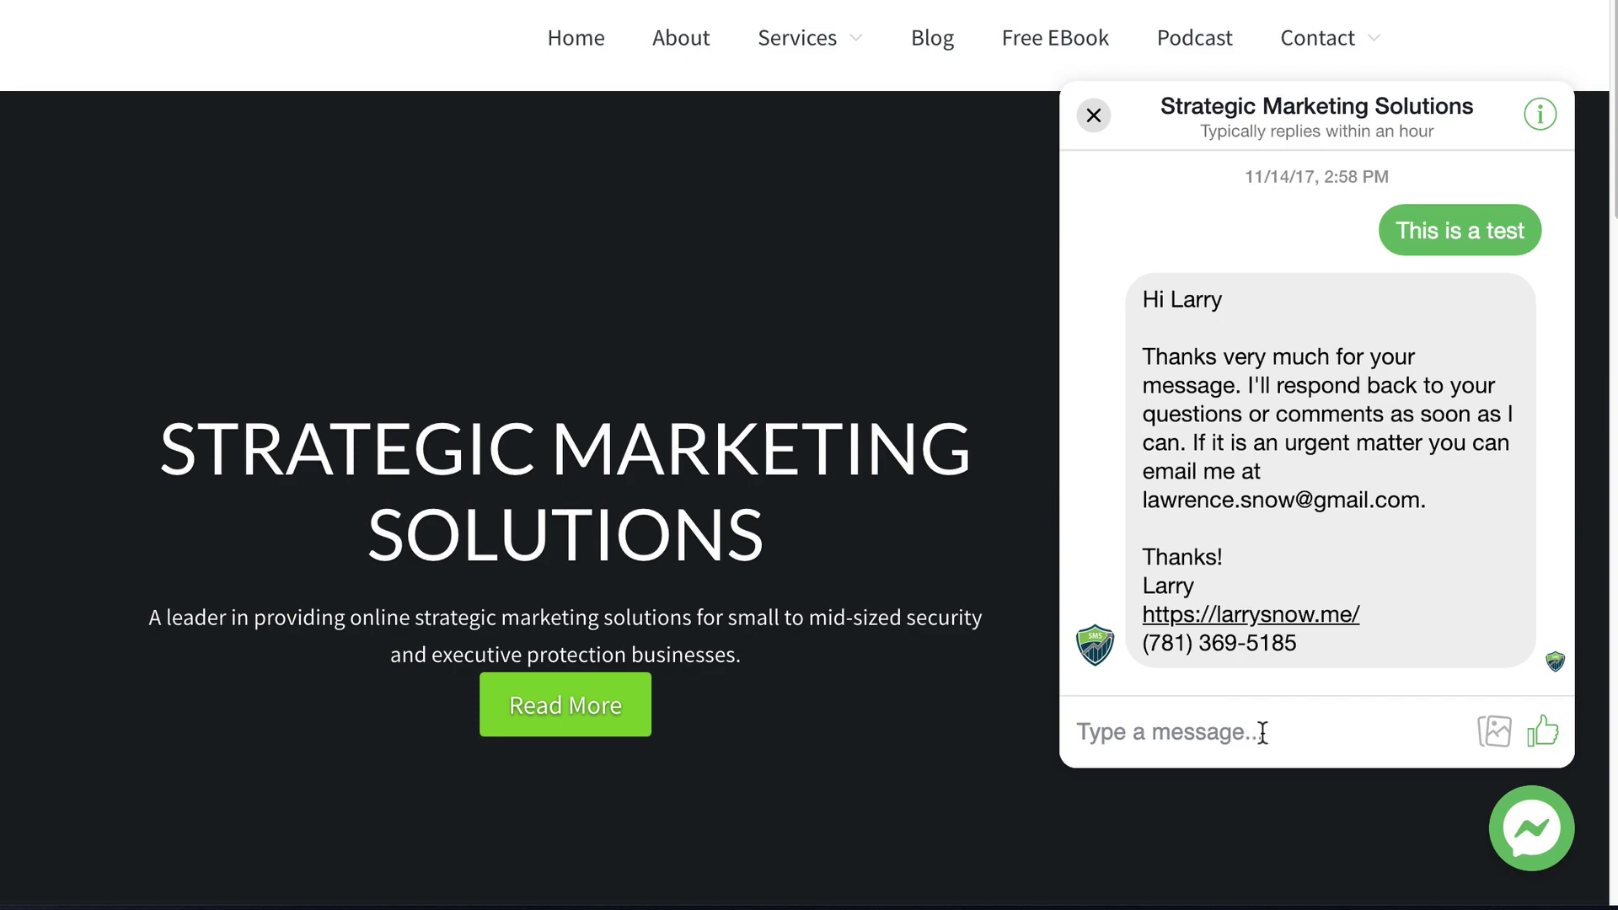
pyautogui.click(1264, 732)
pyautogui.write('This is a test')
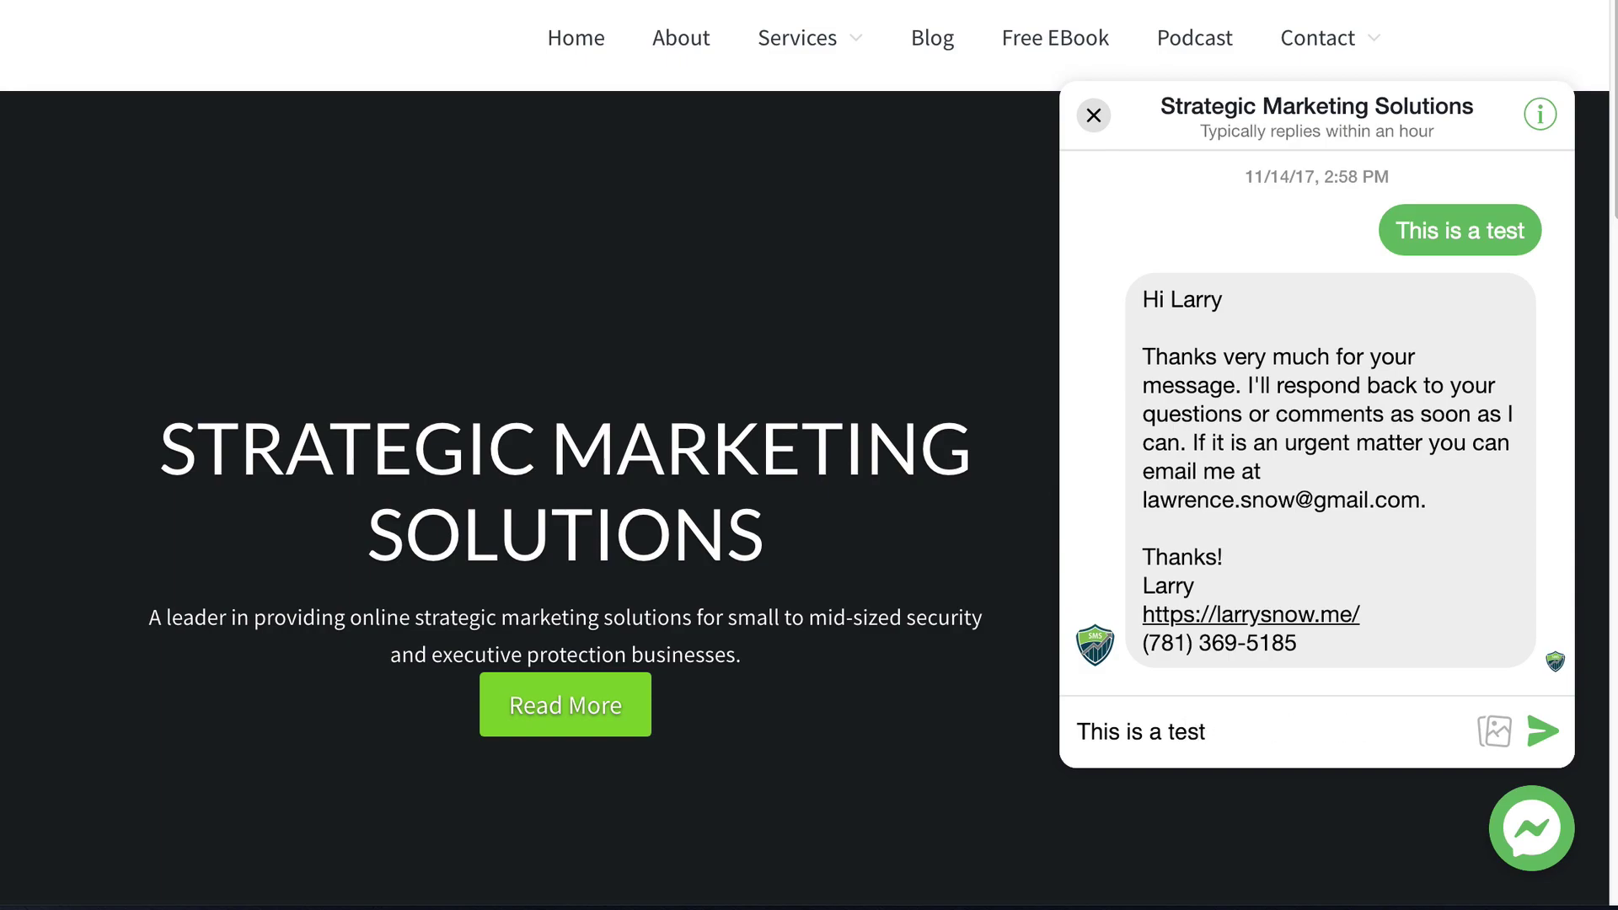
pyautogui.write(' 2')
pyautogui.click(1494, 733)
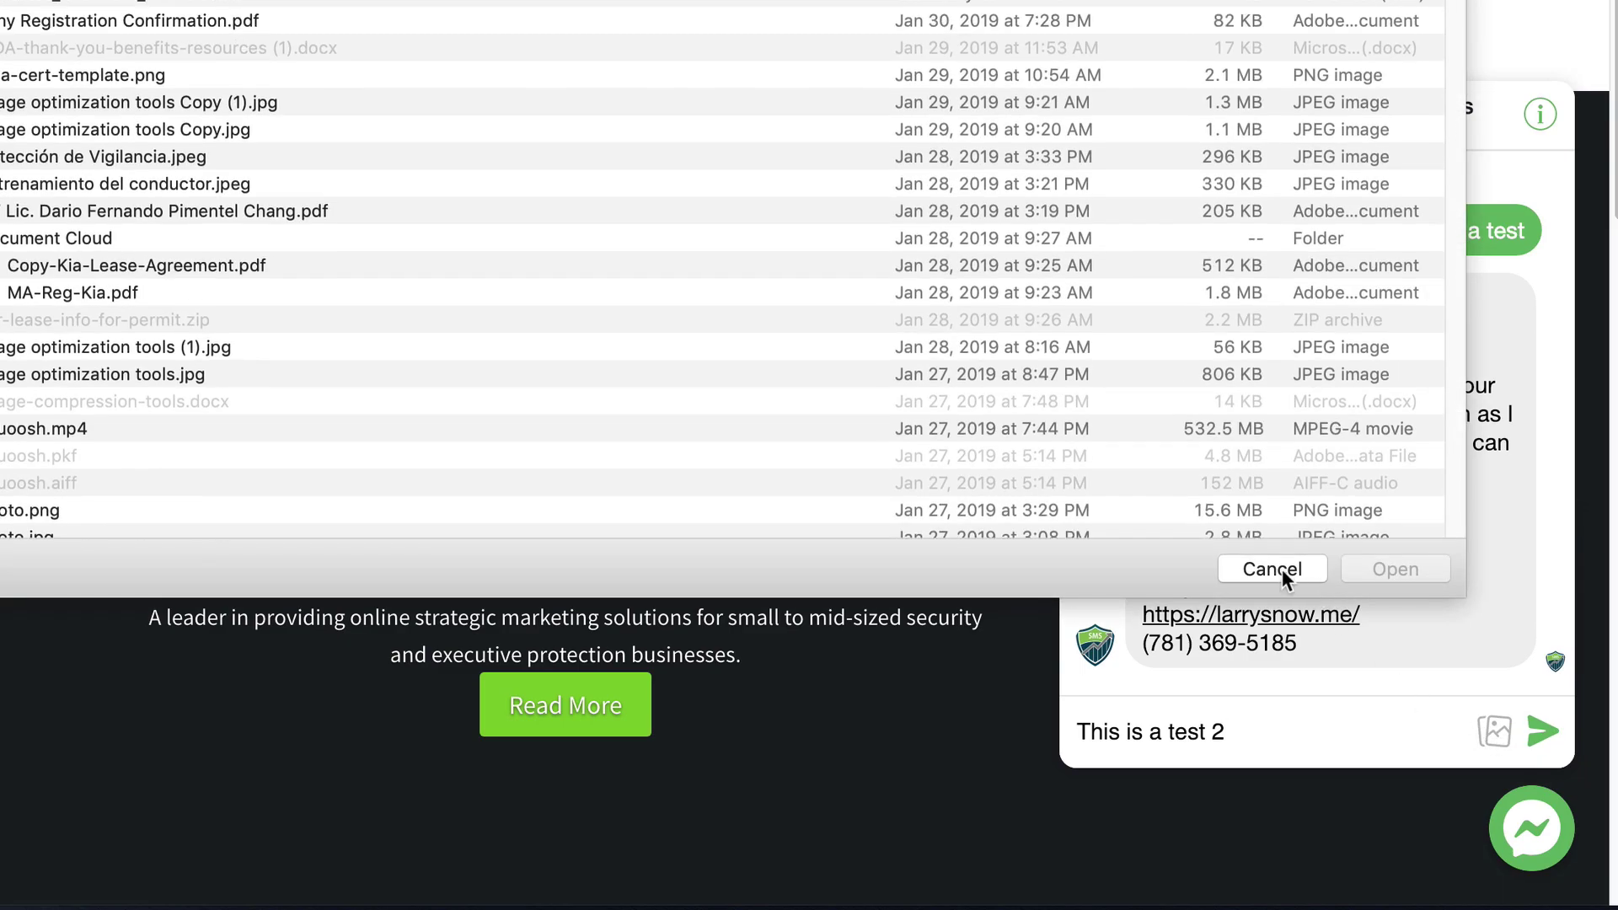
pyautogui.click(1282, 568)
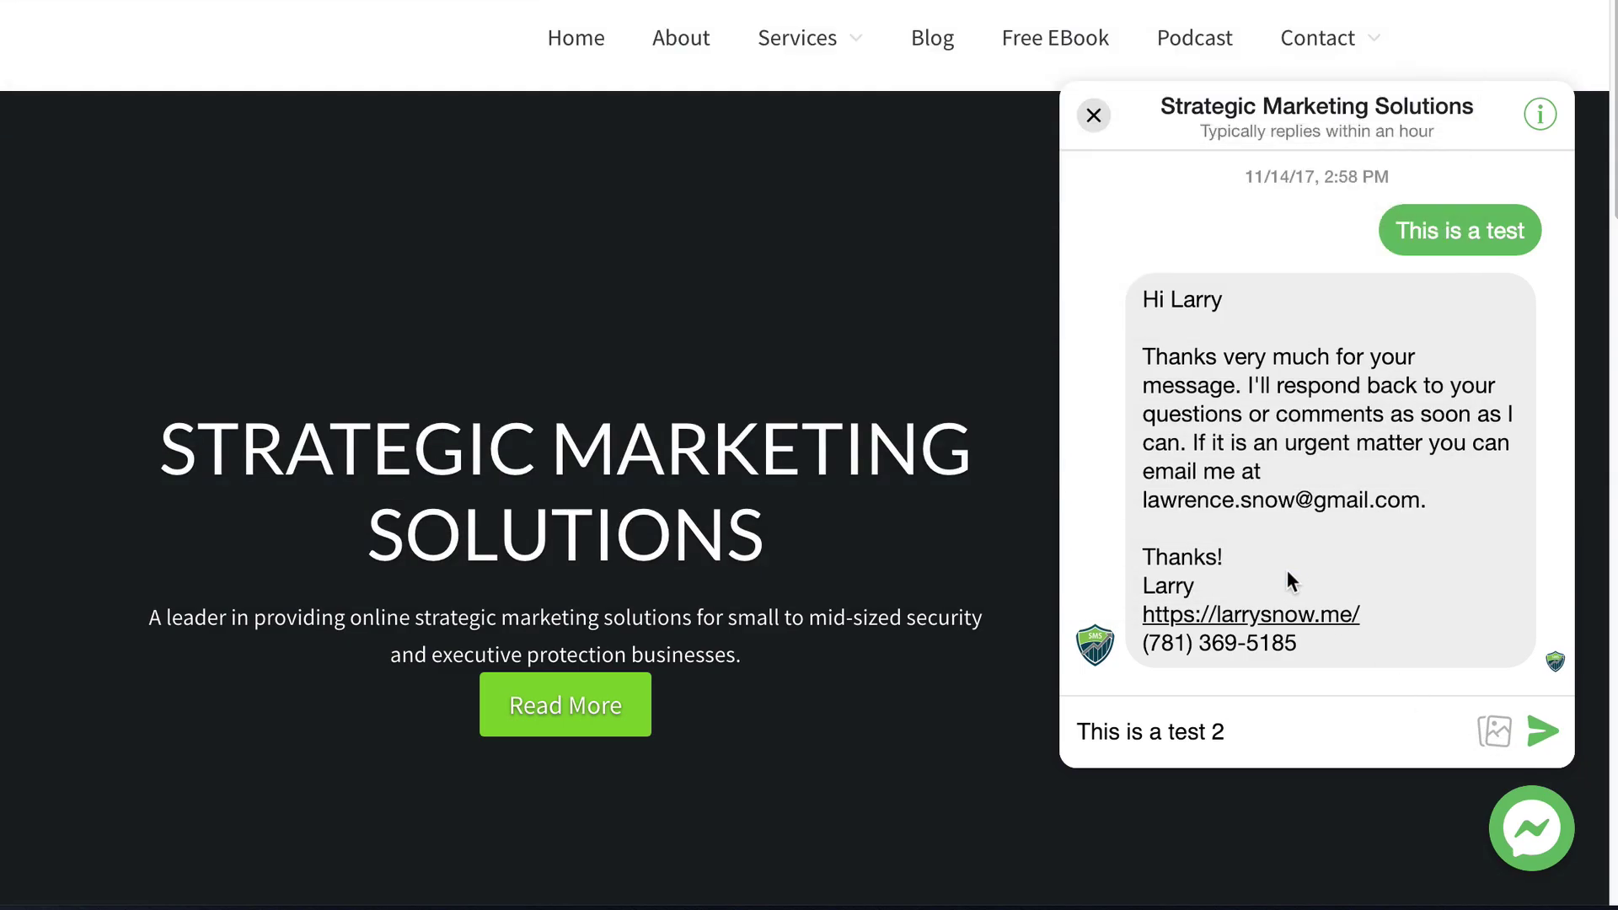
pyautogui.click(1544, 738)
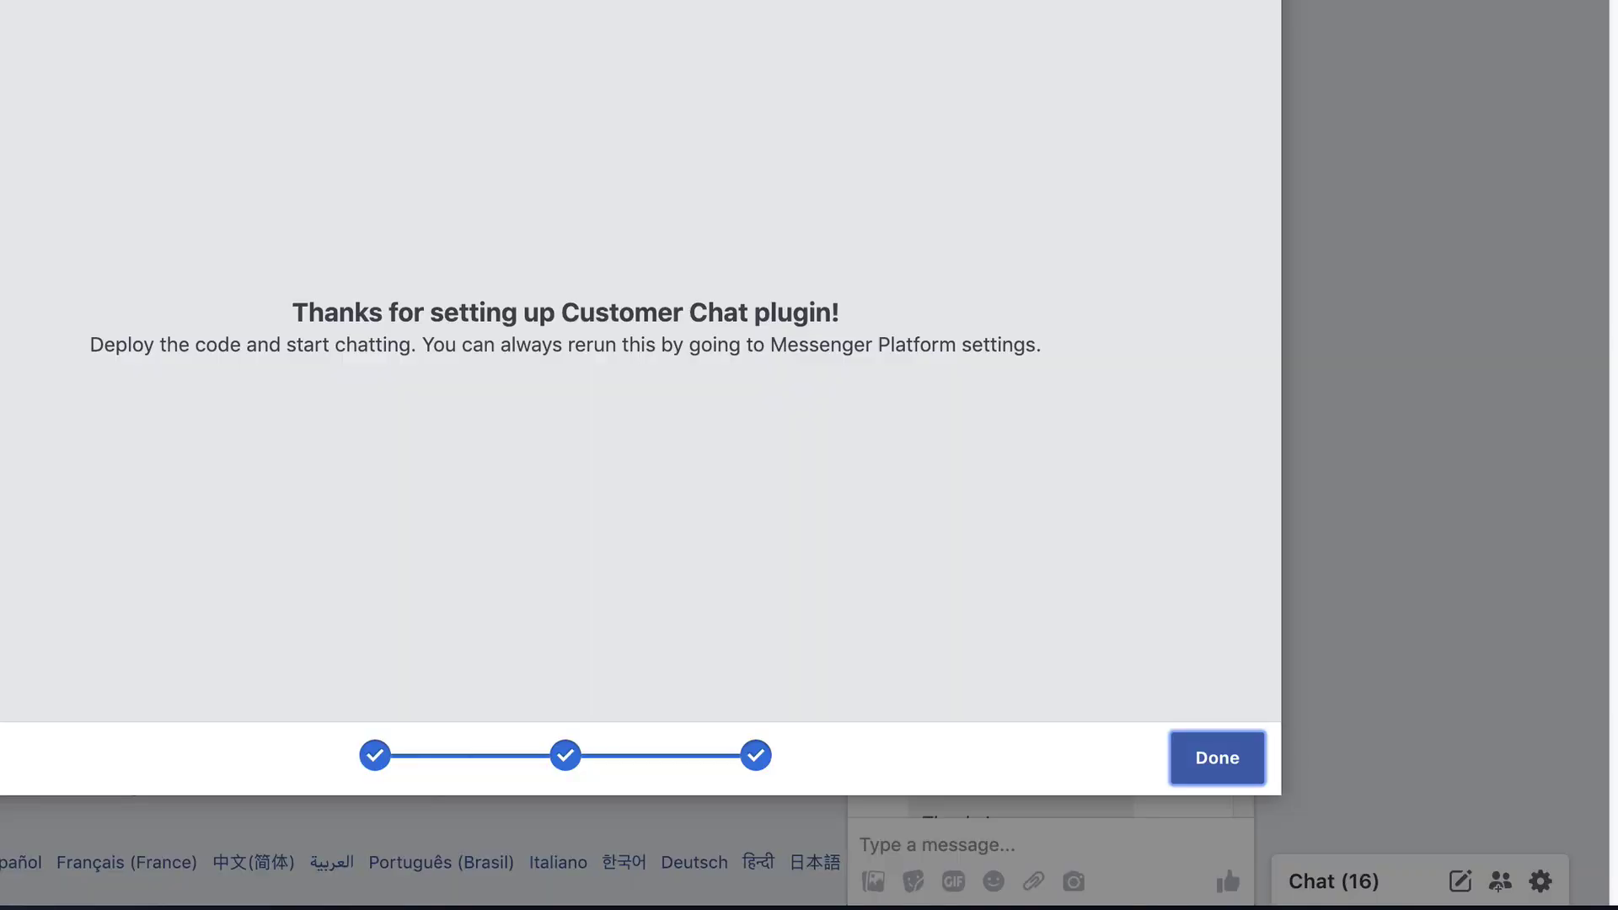
# - Close the finished chat plugin setup and review the page's chat conversation
pyautogui.click(1231, 759)
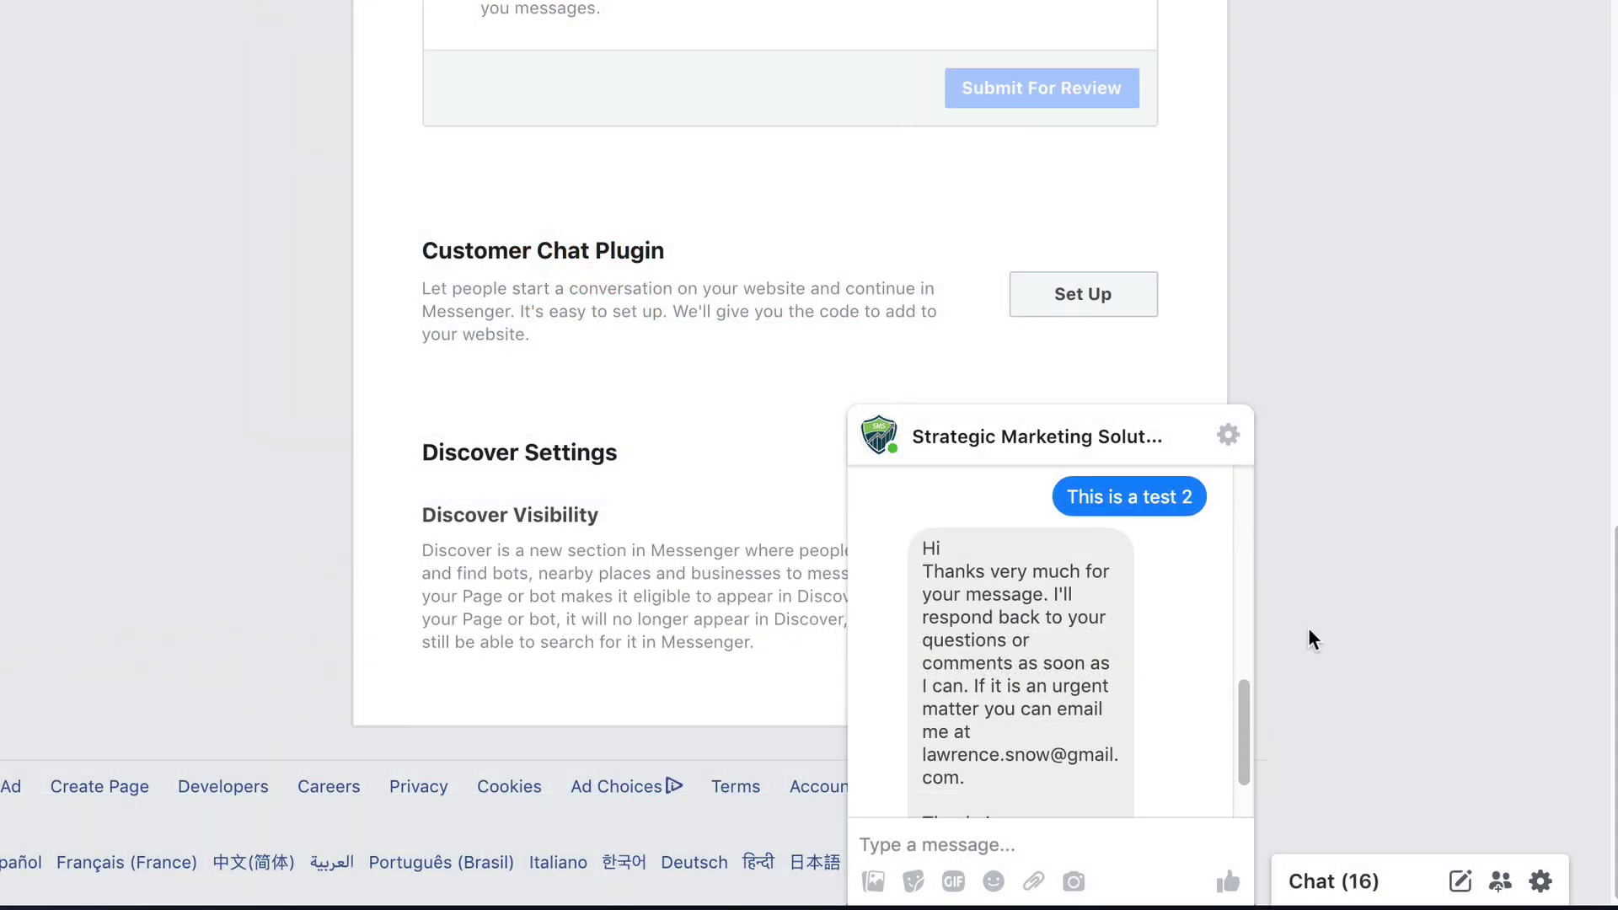
pyautogui.scroll(1, 1238, 674)
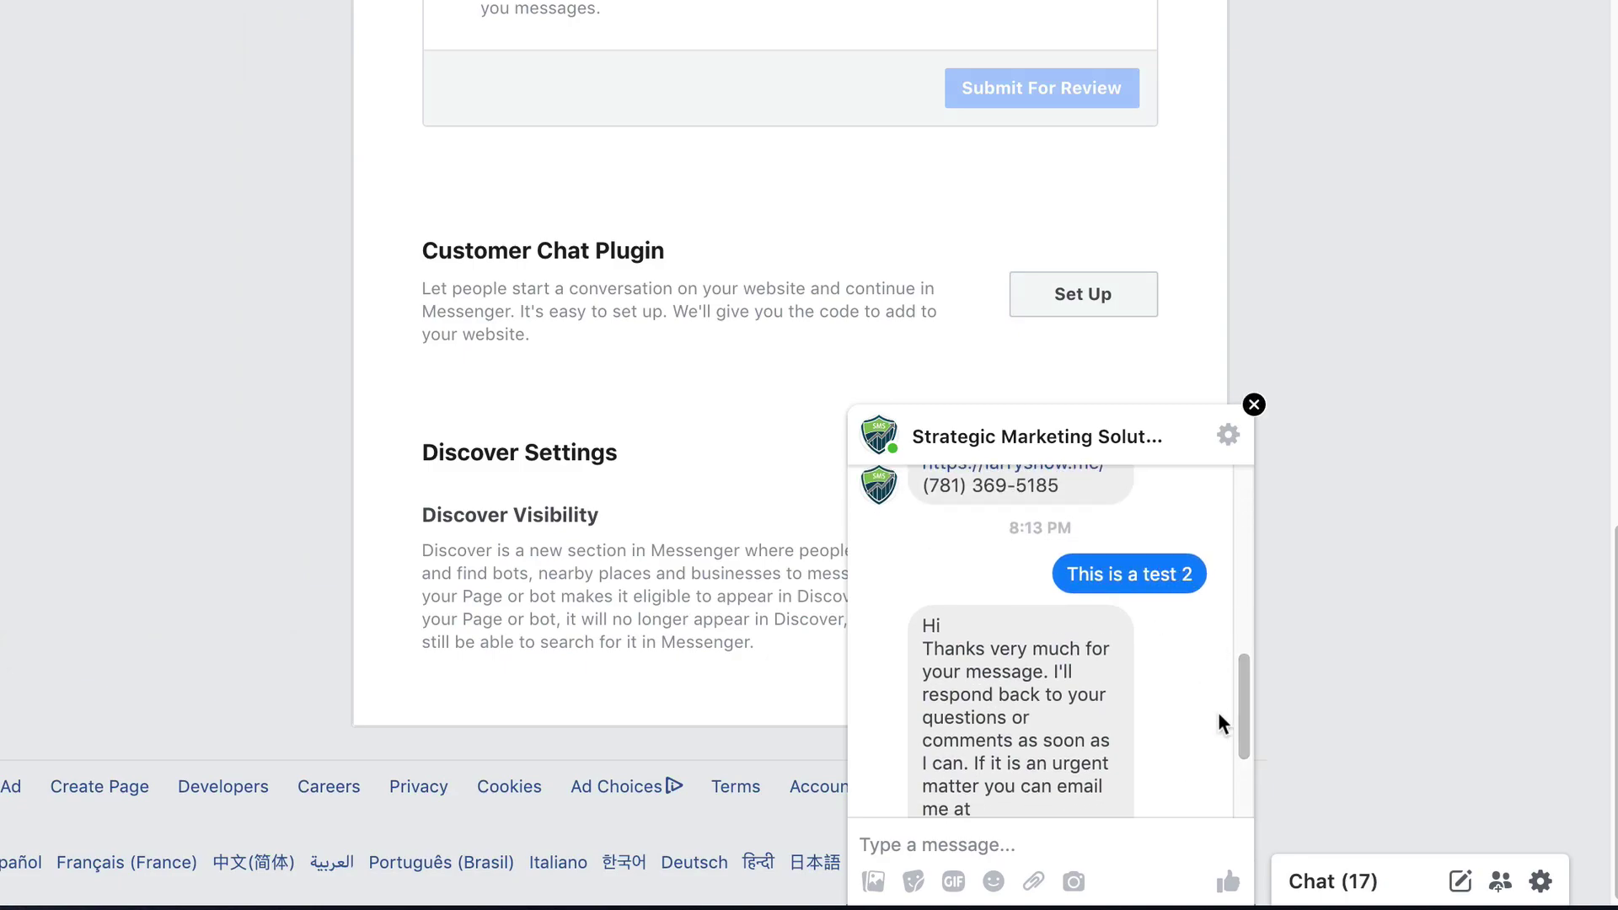
pyautogui.moveTo(1244, 679); pyautogui.dragTo(1244, 735)
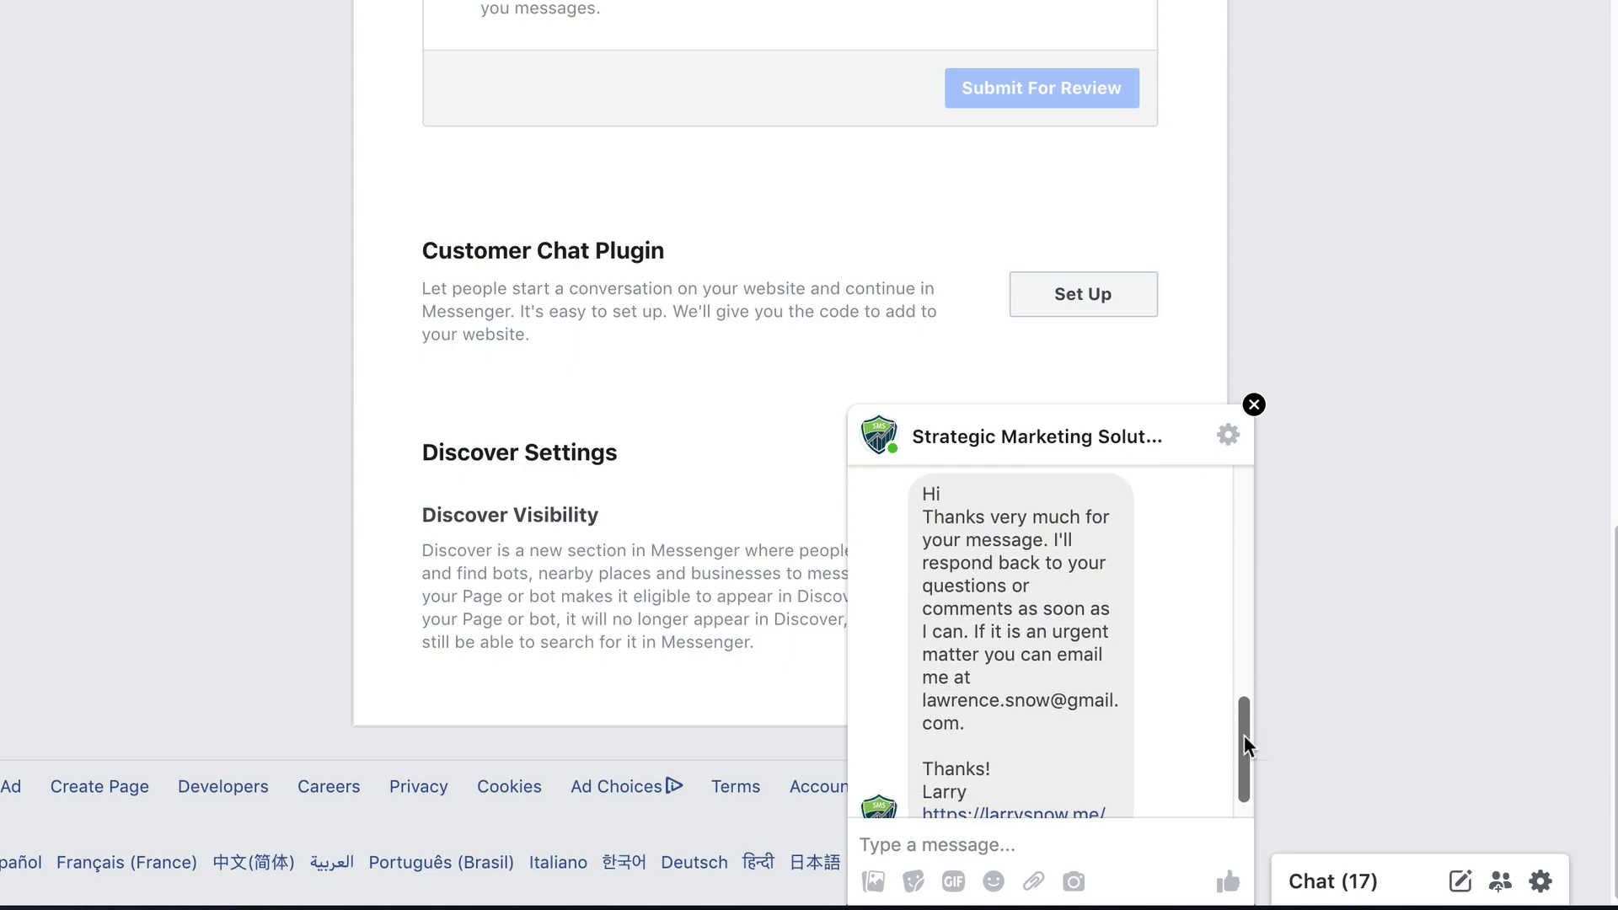
pyautogui.moveTo(1244, 735); pyautogui.dragTo(1245, 755)
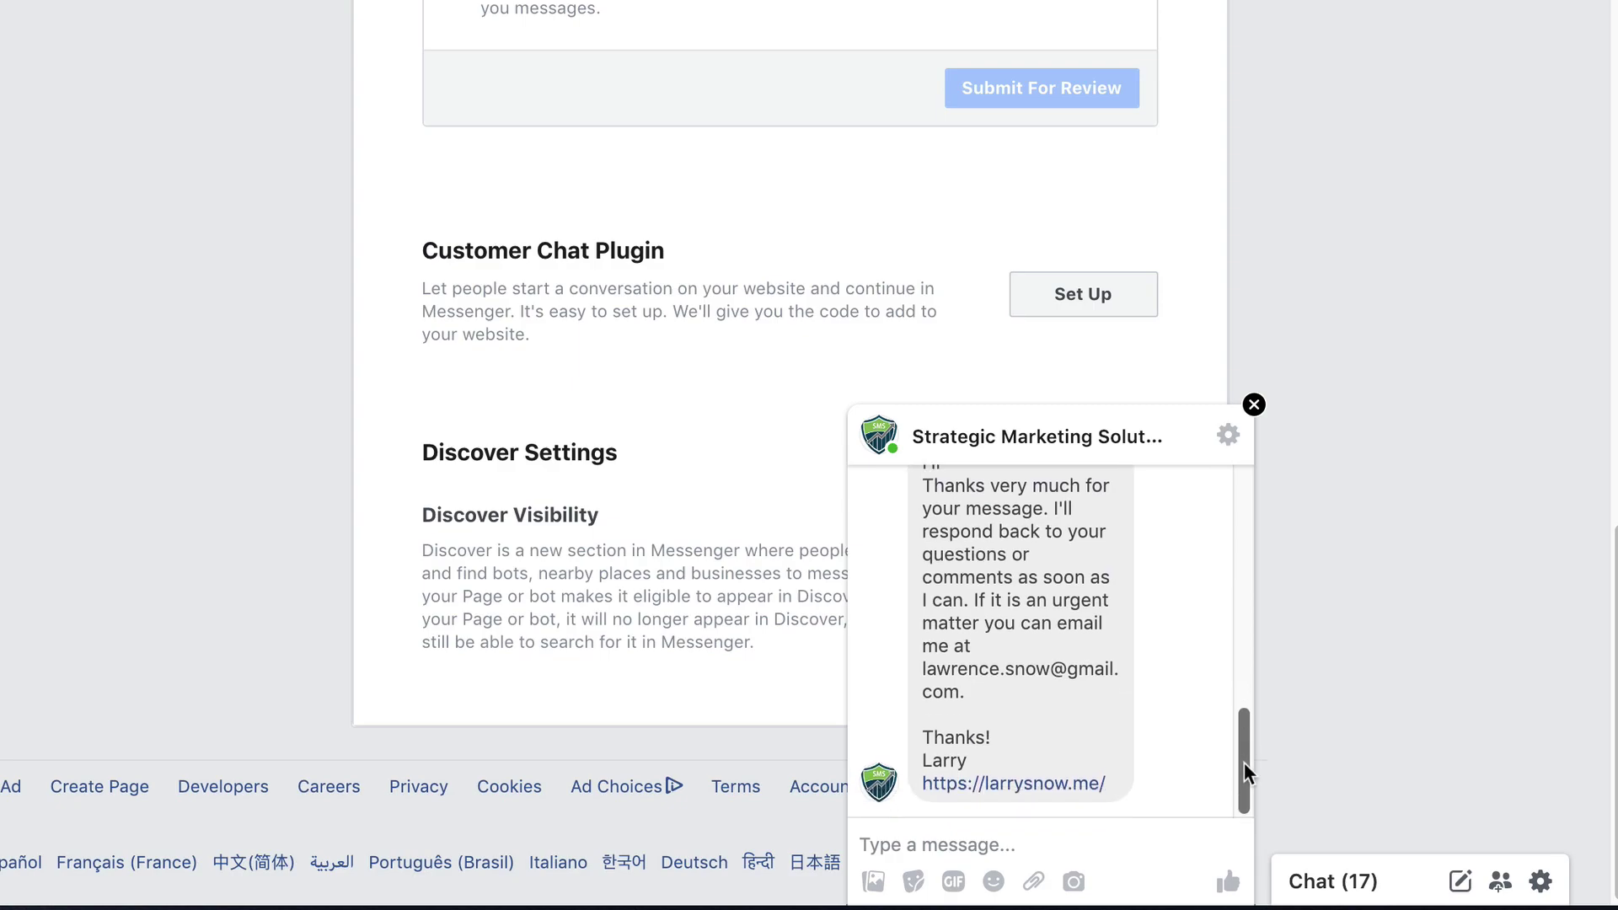
pyautogui.moveTo(1244, 760); pyautogui.dragTo(1242, 726)
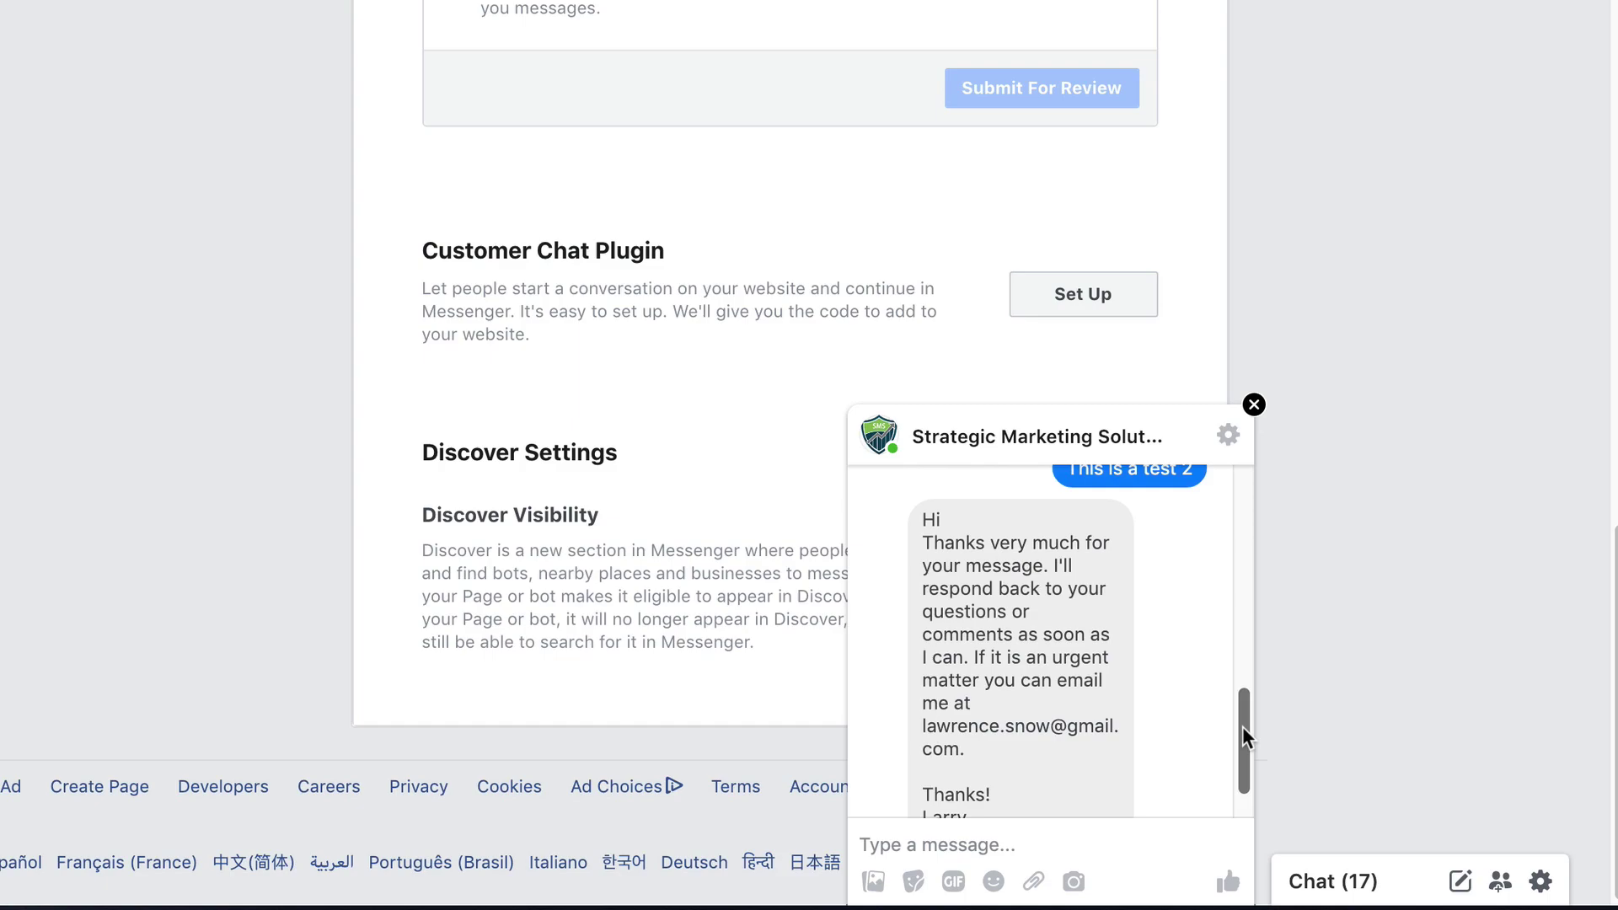
pyautogui.moveTo(1242, 726); pyautogui.dragTo(1242, 733)
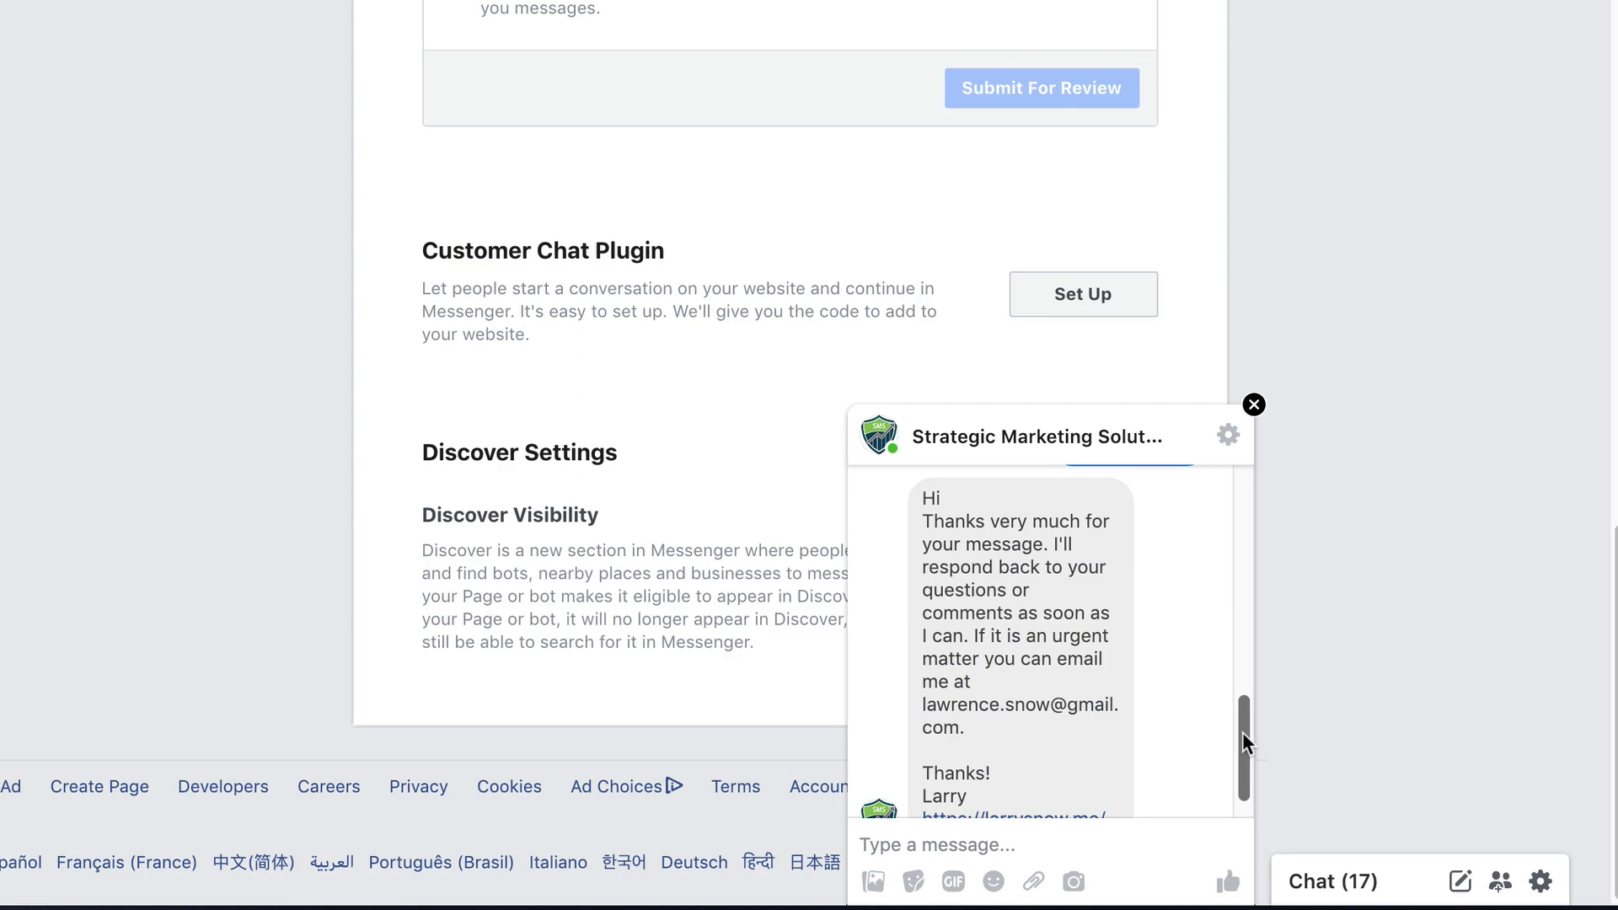
pyautogui.moveTo(1242, 732)
pyautogui.mouseDown()
pyautogui.moveTo(1242, 756)
pyautogui.moveTo(1237, 671)
pyautogui.moveTo(1248, 759)
pyautogui.mouseUp()
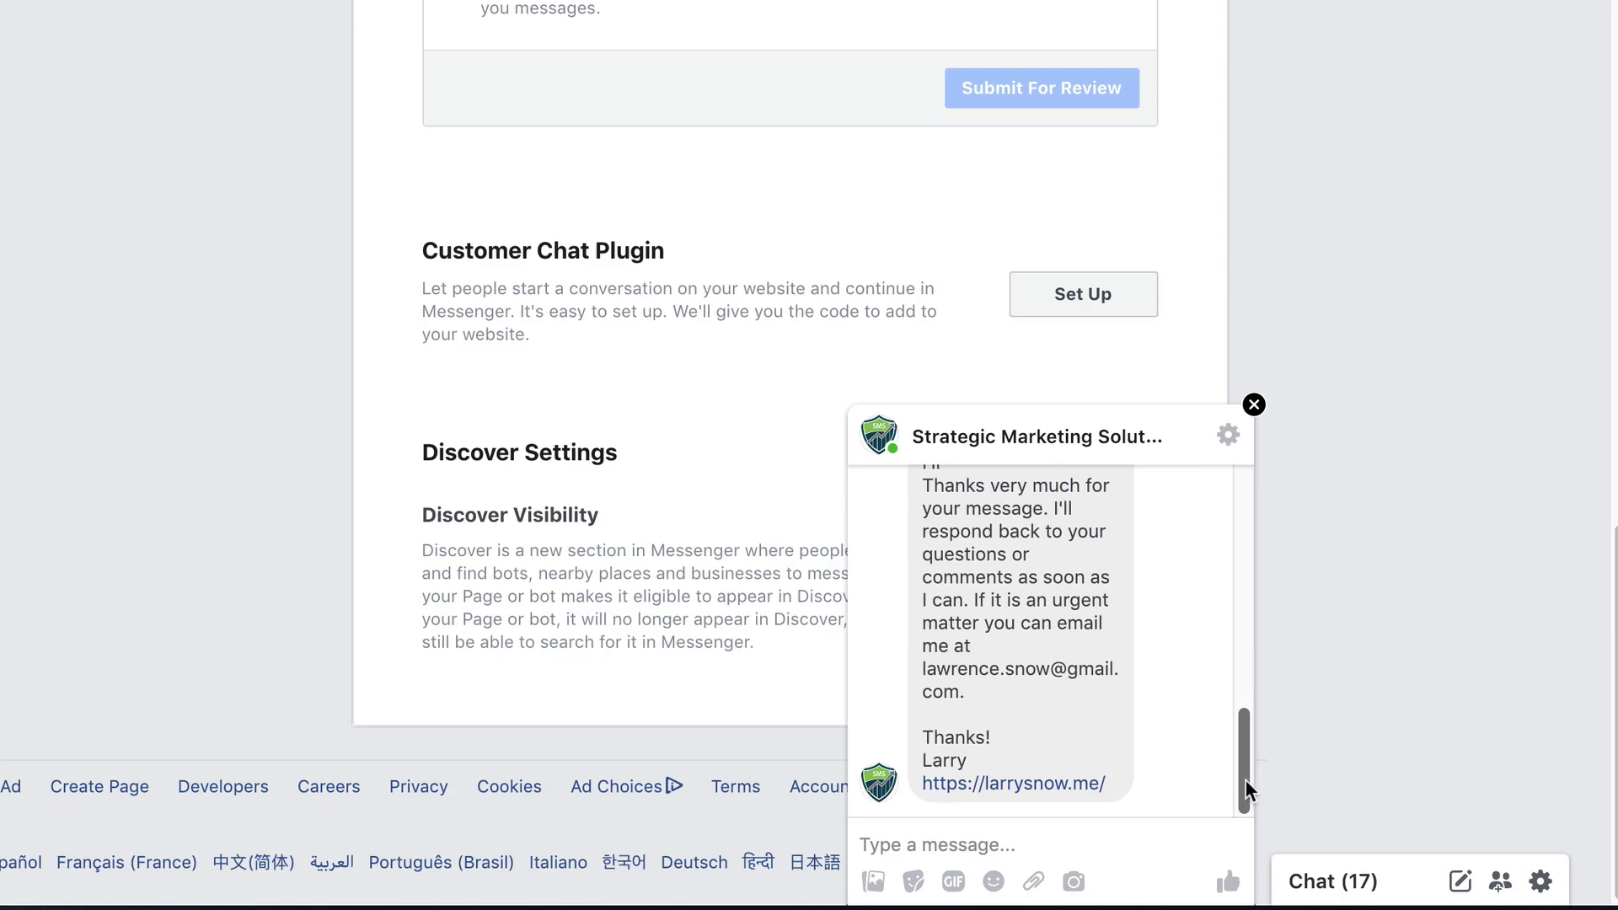
# - Reply 'Hi Test 2' to the visitor in the page's Messenger chat
pyautogui.click(1098, 839)
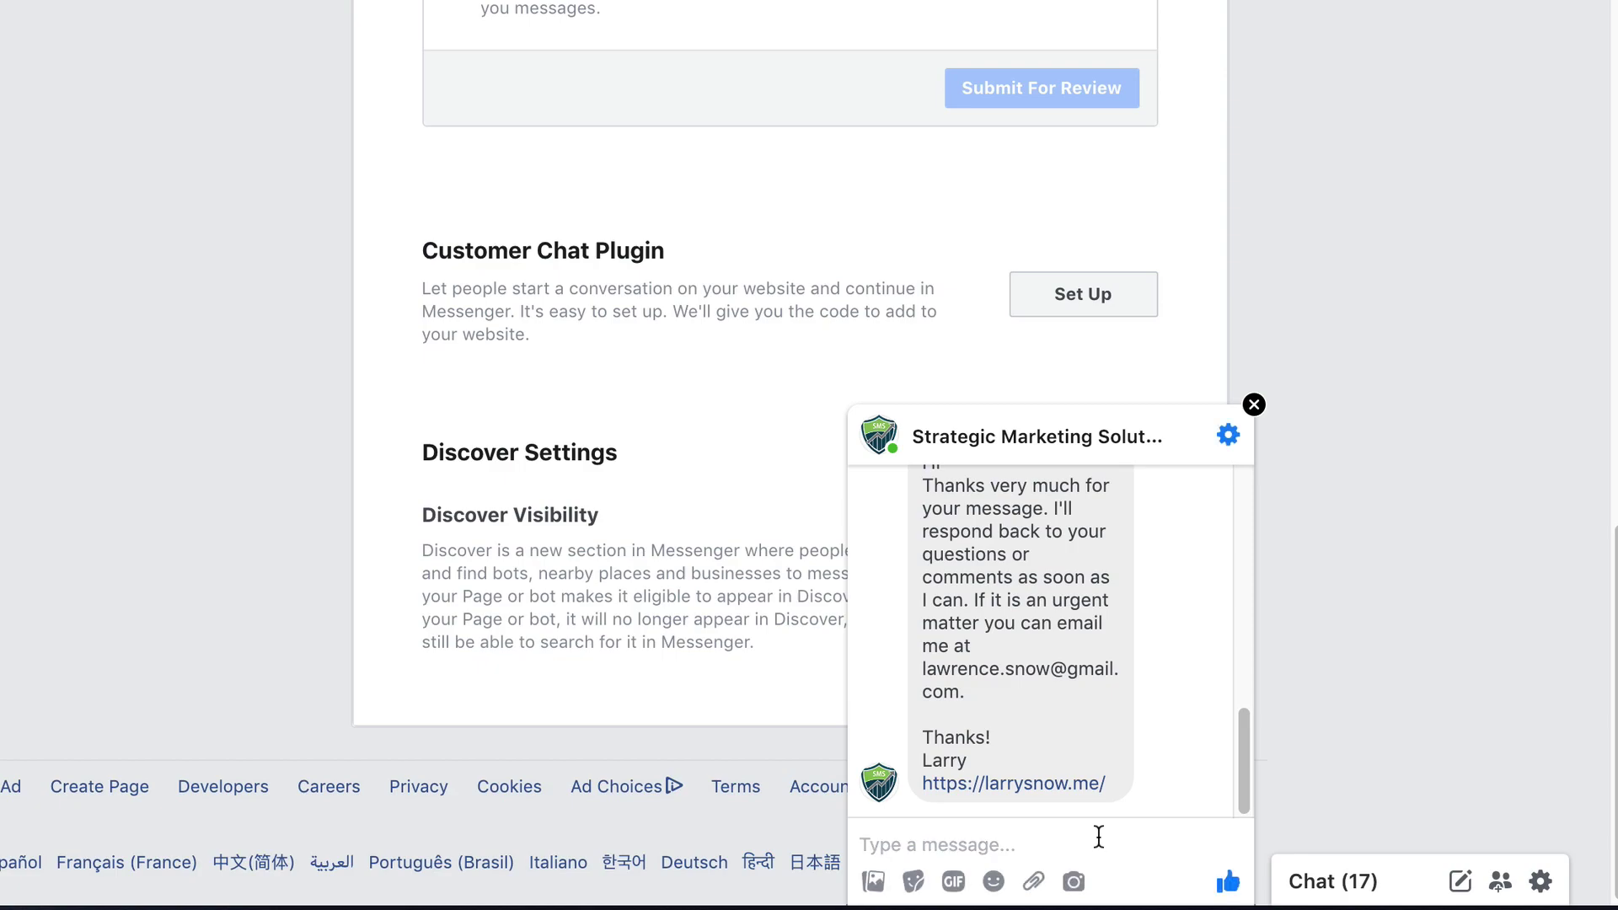
pyautogui.write('H')
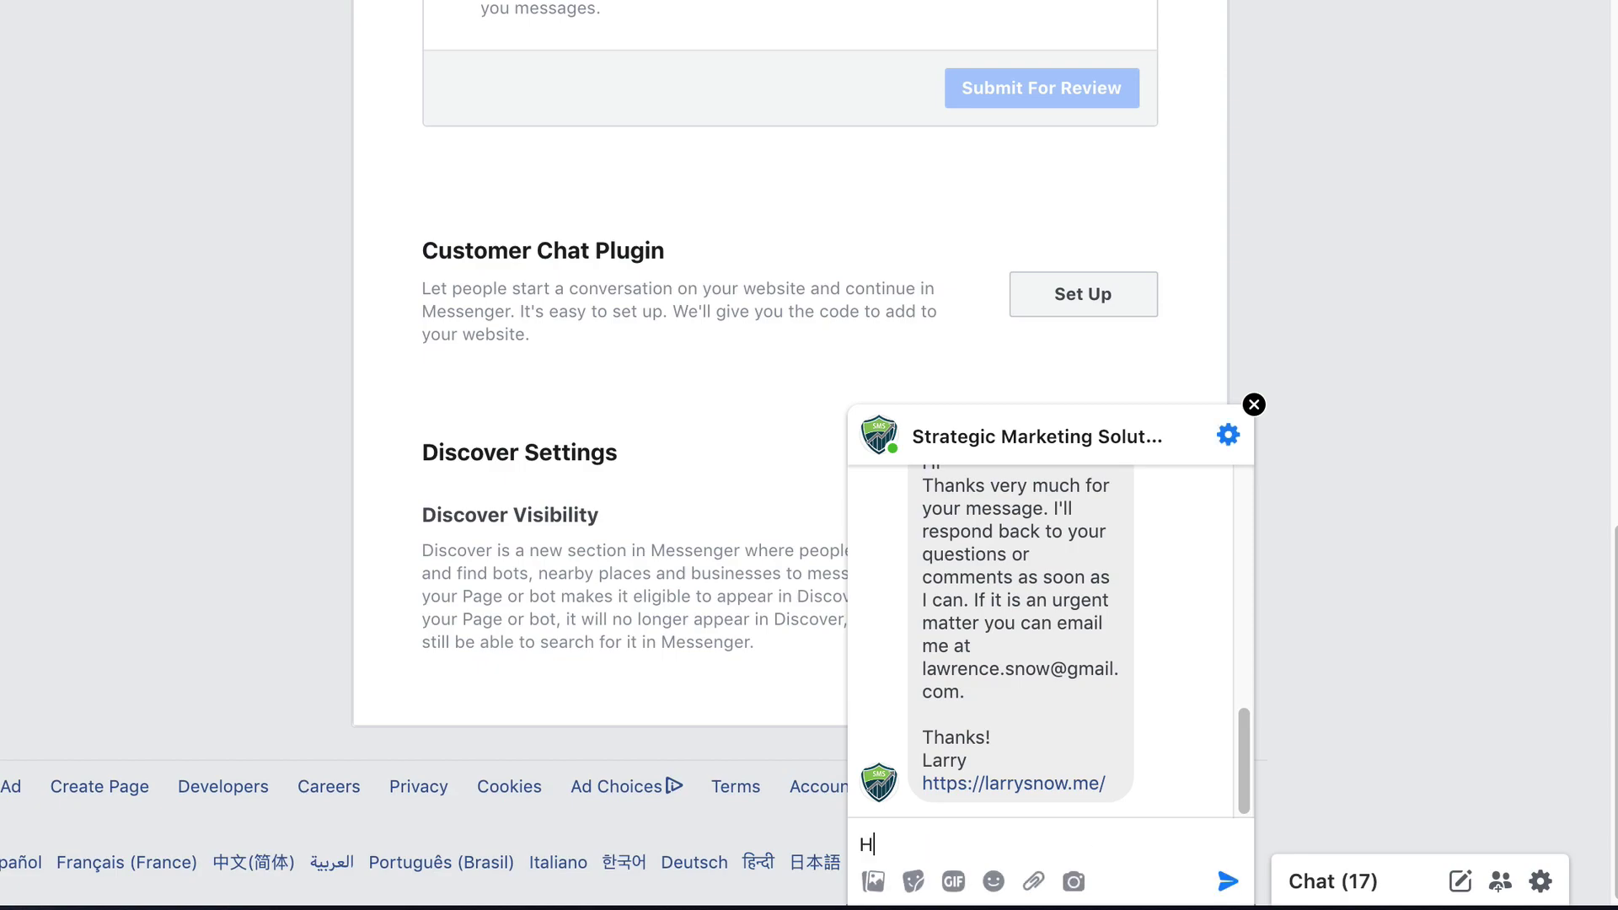
pyautogui.write('i Test 2')
pyautogui.press('Return')
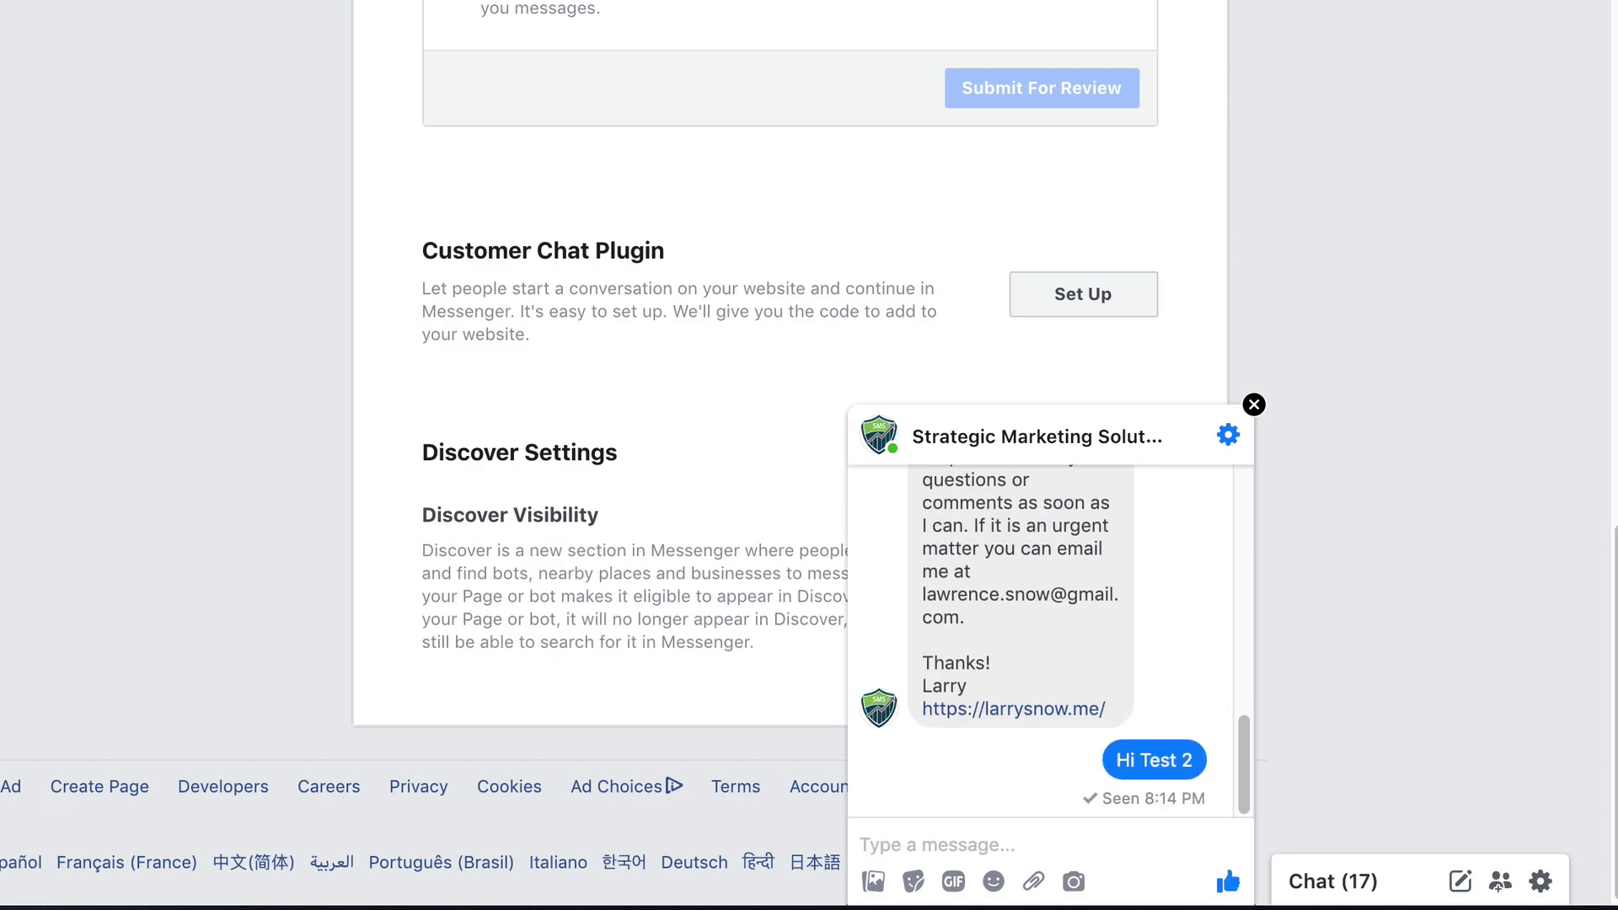